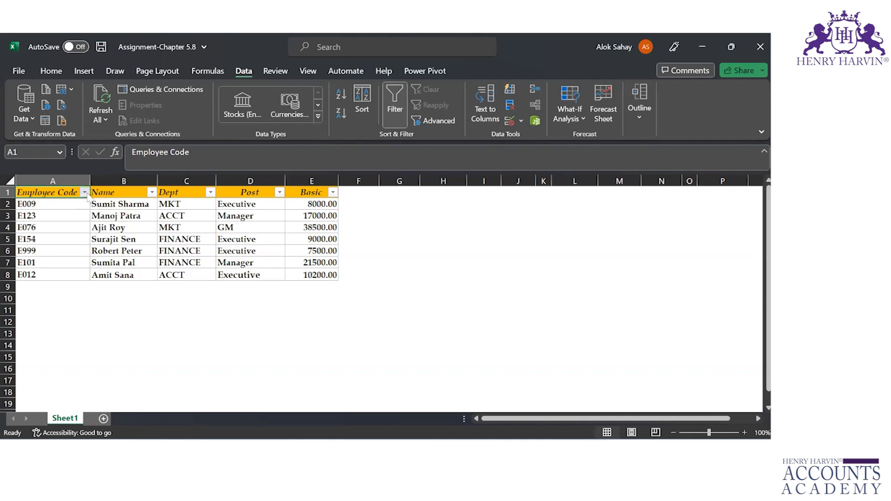
{"action": "left_click", "coordinate": [84, 193]}
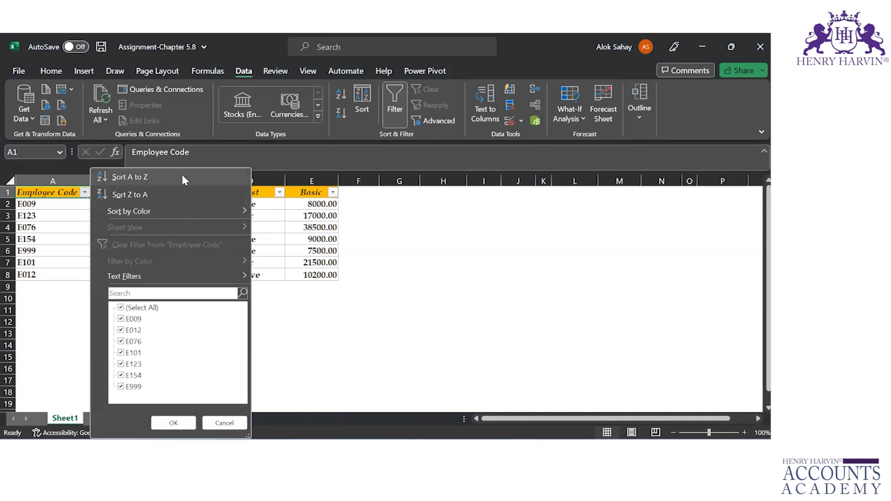
{"action": "left_click", "coordinate": [31, 227]}
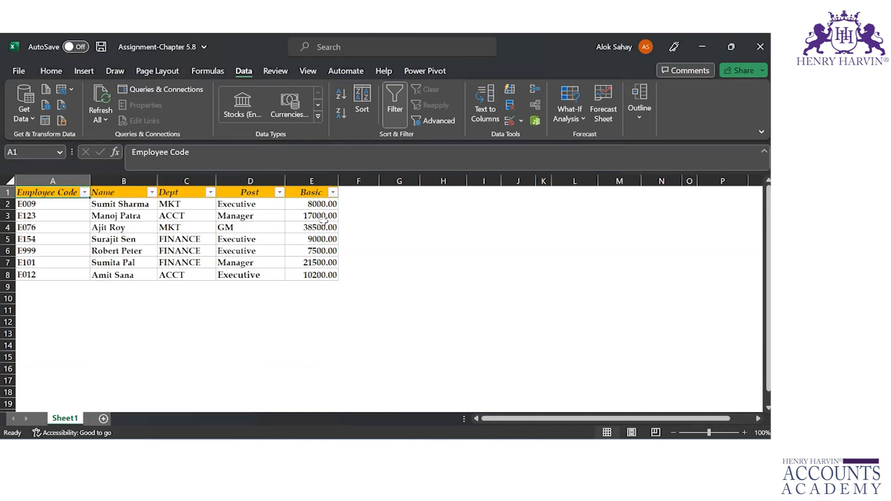
{"action": "left_click", "coordinate": [333, 192]}
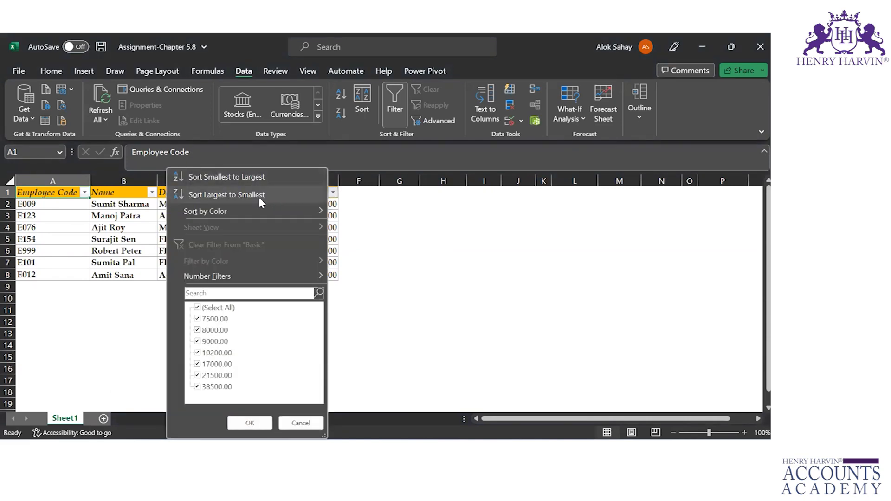
{"action": "left_click", "coordinate": [371, 209]}
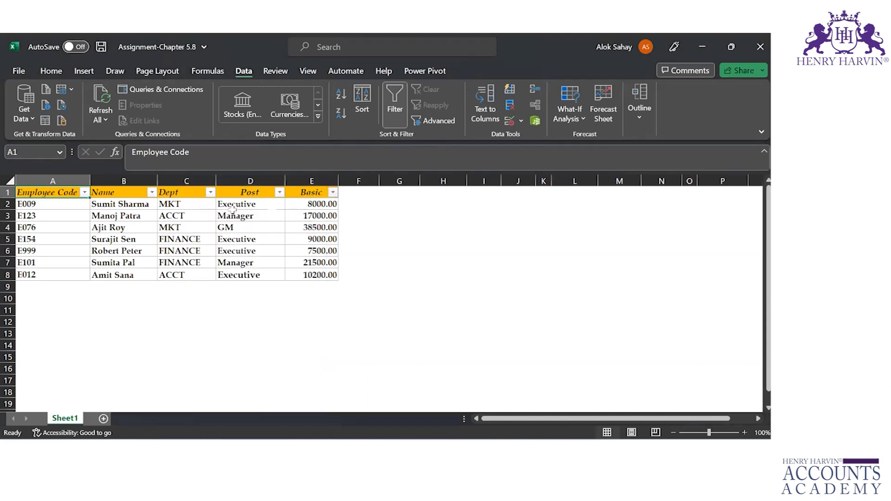
- Fill Employee Code cell A3 with yellow, cells A4 and A7 with light green, and cells A5 and A8 with red
{"action": "left_click", "coordinate": [72, 210]}
{"action": "left_click", "coordinate": [72, 215]}
{"action": "left_click", "coordinate": [51, 71]}
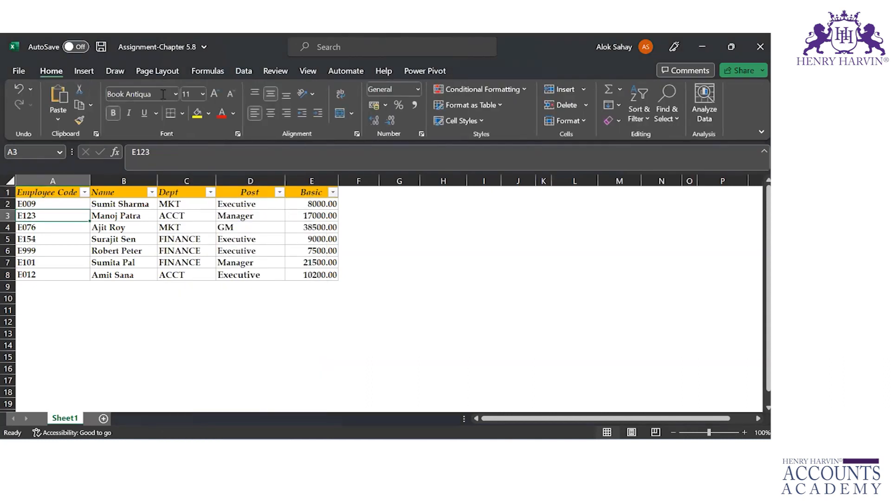
{"action": "left_click", "coordinate": [194, 117]}
{"action": "key", "text": "Down"}
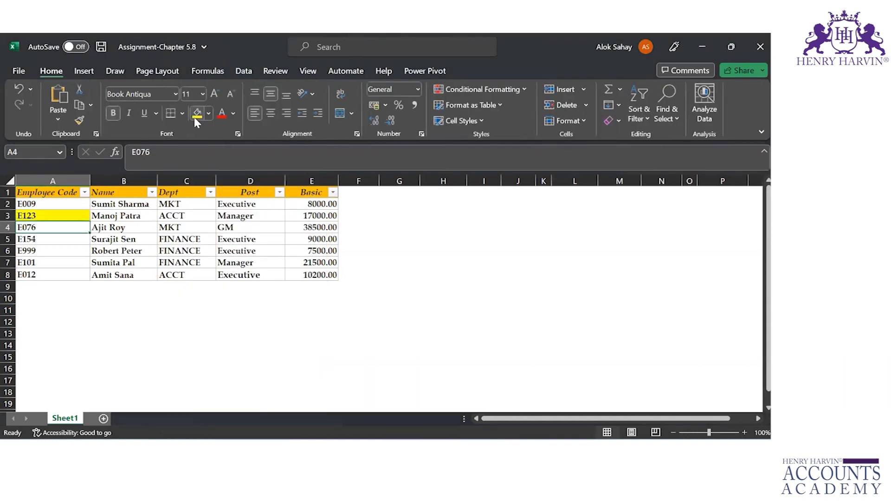
{"action": "left_click", "coordinate": [209, 114]}
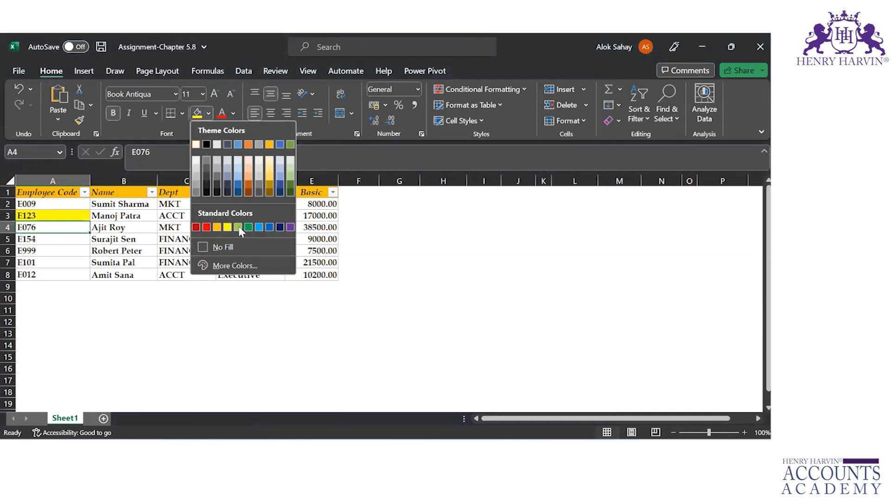
{"action": "left_click", "coordinate": [239, 224]}
{"action": "key", "text": "Down"}
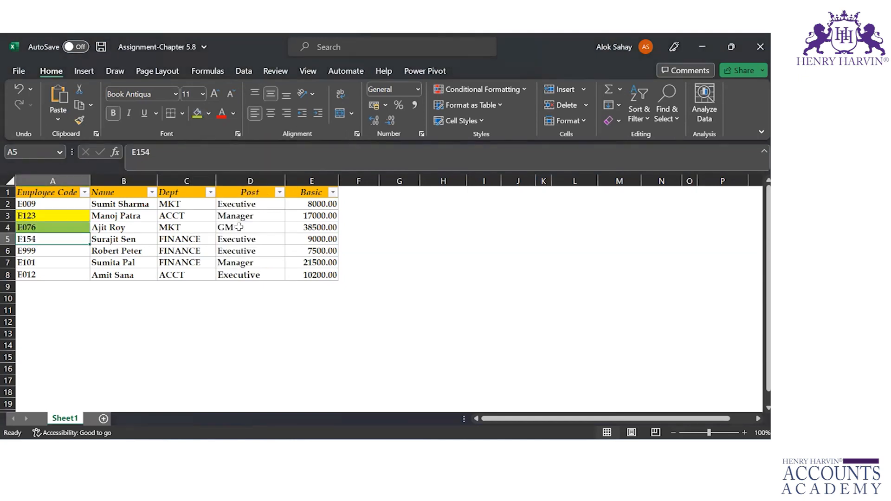
{"action": "left_click", "coordinate": [208, 114]}
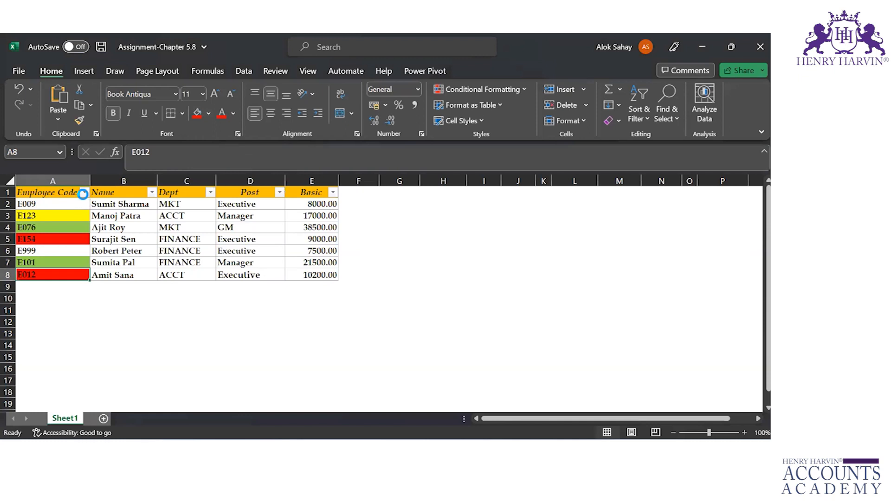
- Sort the employee table by cell color in the Employee Code column, placing the red cells on top
{"action": "left_click", "coordinate": [83, 192]}
{"action": "mouse_move", "coordinate": [137, 258]}
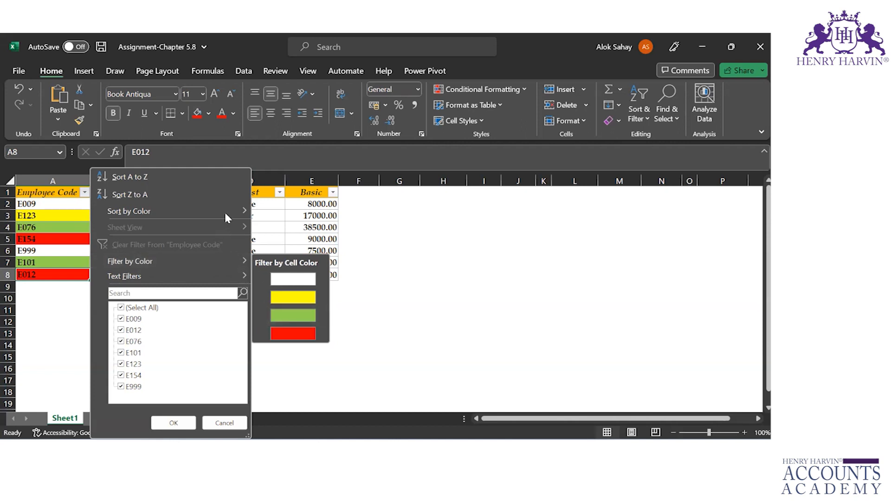
{"action": "mouse_move", "coordinate": [225, 212]}
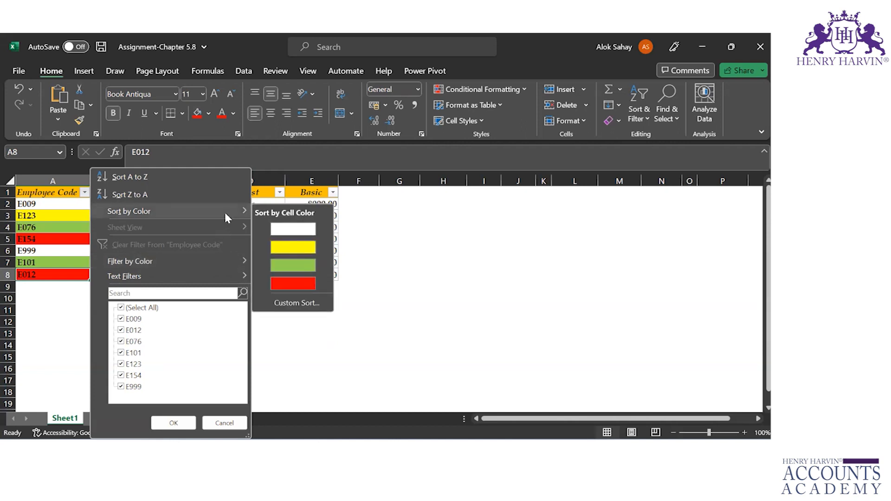
{"action": "left_click", "coordinate": [292, 290]}
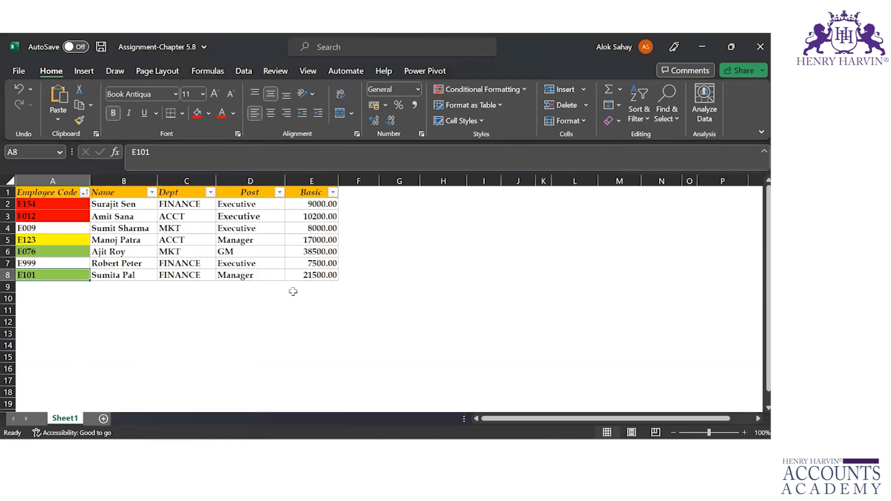
- Re-sort the table by Employee Code cell color, first with green on top and after that with yellow on top
{"action": "left_click", "coordinate": [84, 192]}
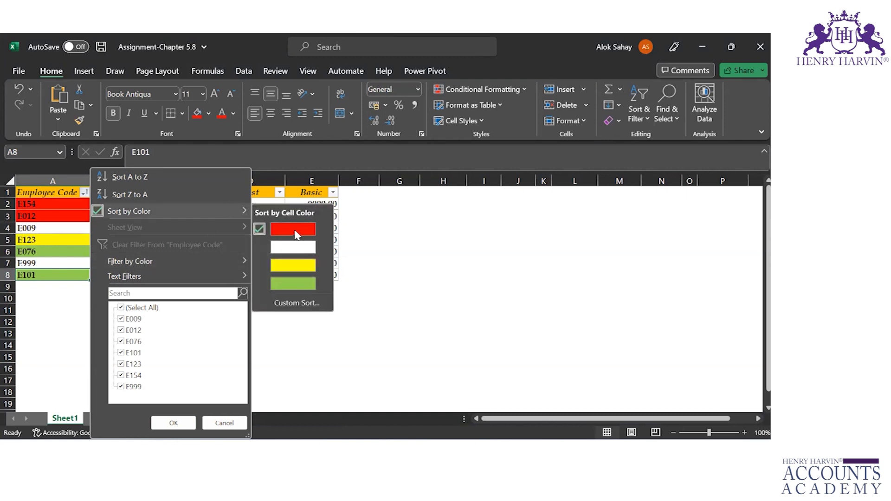
{"action": "left_click", "coordinate": [286, 284]}
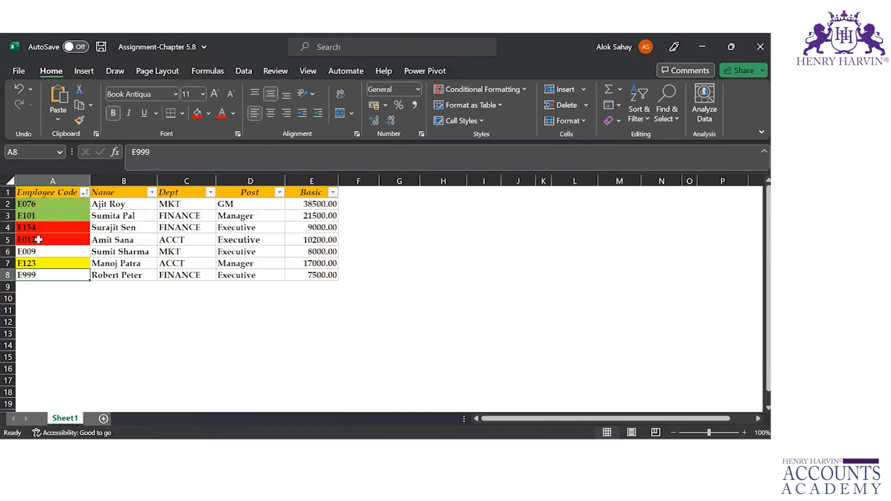
{"action": "left_click", "coordinate": [84, 193]}
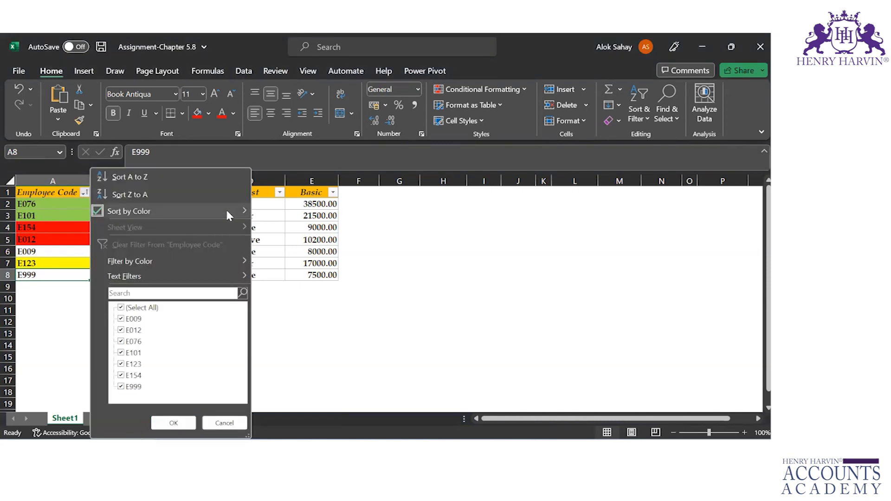
{"action": "mouse_move", "coordinate": [226, 210]}
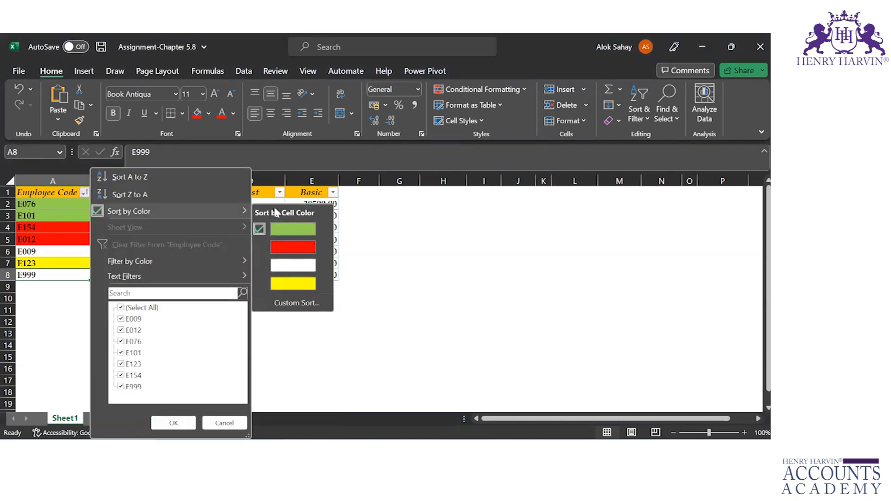
{"action": "left_click", "coordinate": [280, 279]}
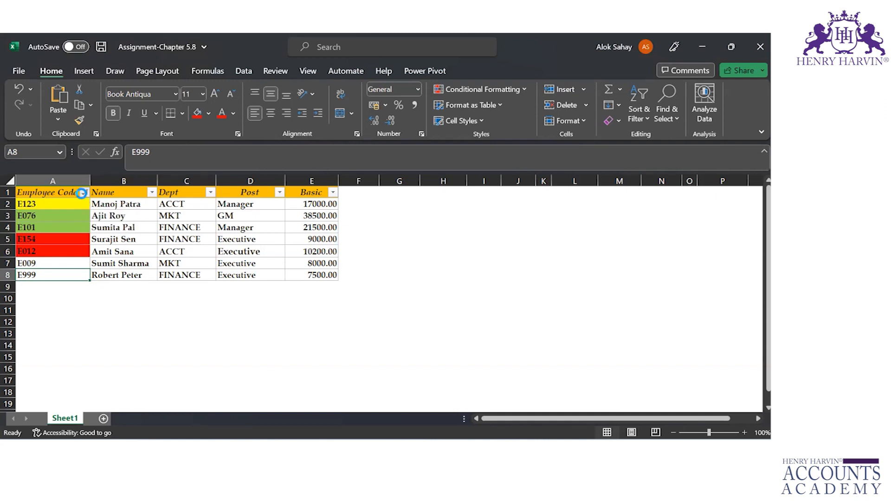
- Filter the Employee Code column to show only red cells, and clear that filter again
{"action": "left_click", "coordinate": [84, 193]}
{"action": "mouse_move", "coordinate": [224, 261]}
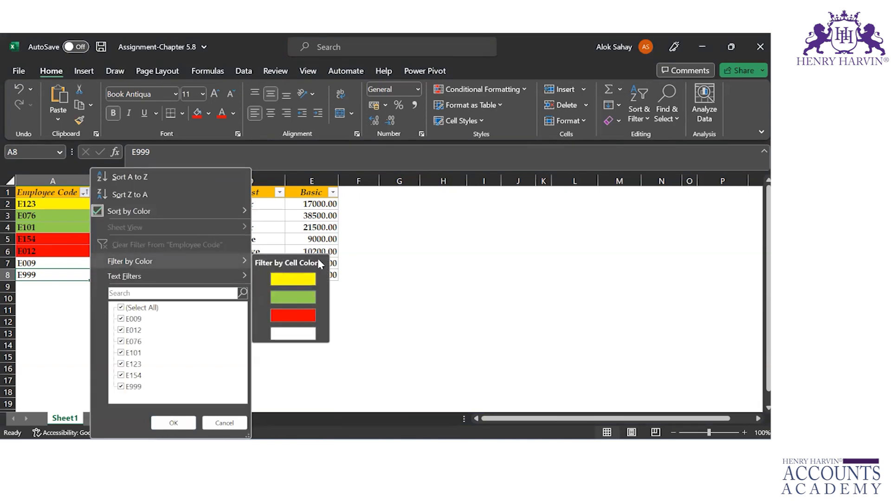
{"action": "left_click", "coordinate": [293, 316]}
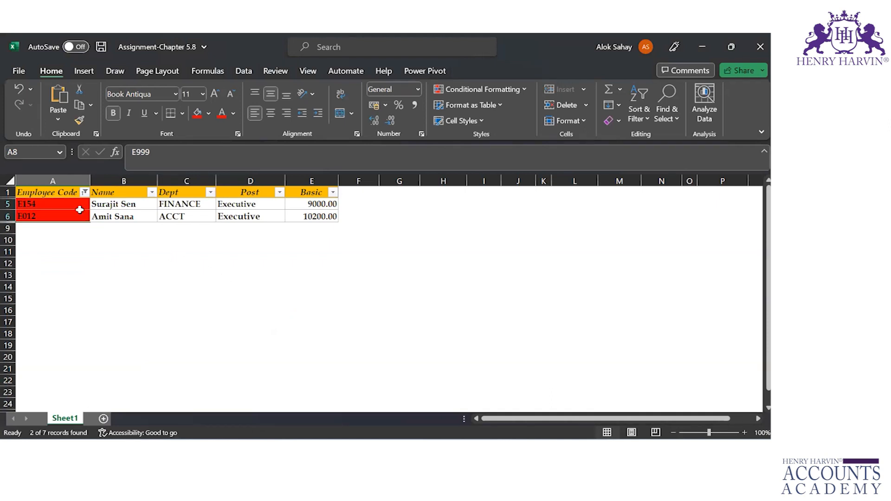
{"action": "left_click", "coordinate": [84, 193]}
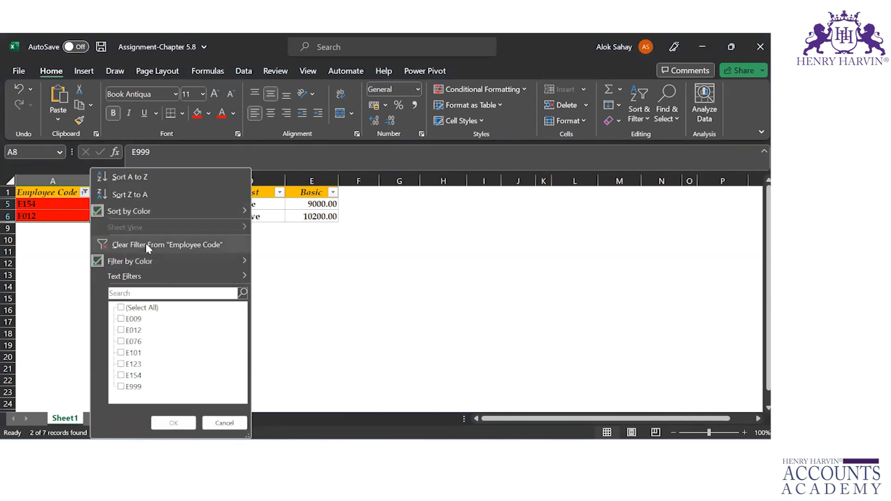
{"action": "left_click", "coordinate": [147, 244]}
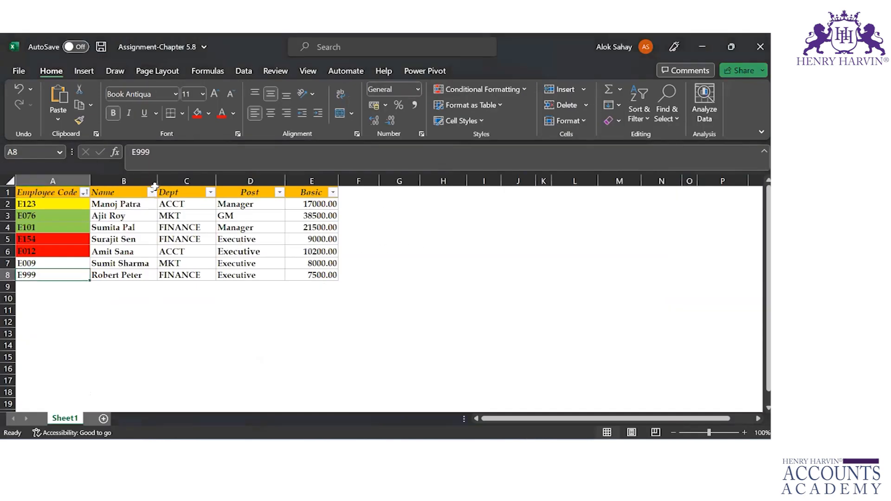
- Sort the table by the Name column from A to Z, and re-sort it from Z to A
{"action": "left_click", "coordinate": [151, 192]}
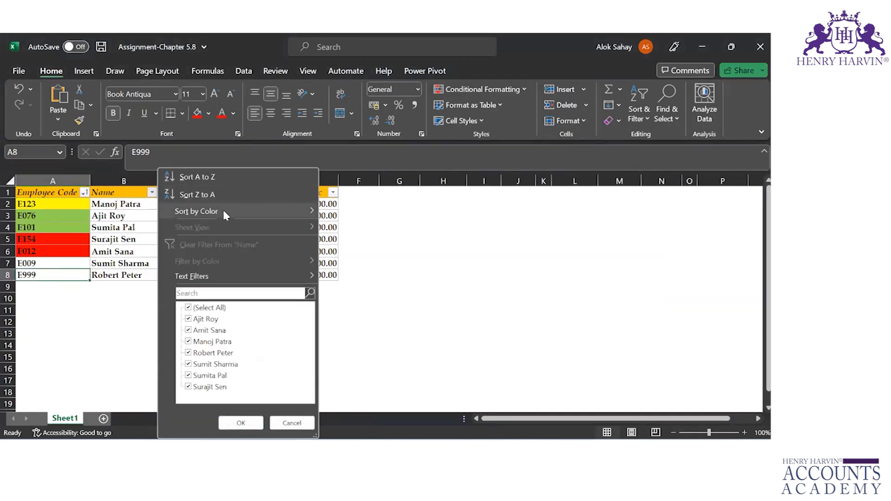
{"action": "mouse_move", "coordinate": [229, 215]}
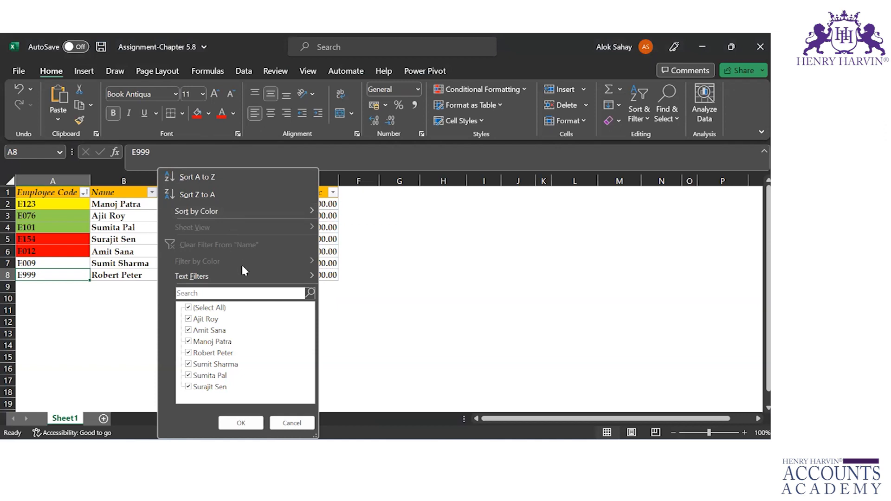
{"action": "mouse_move", "coordinate": [246, 277]}
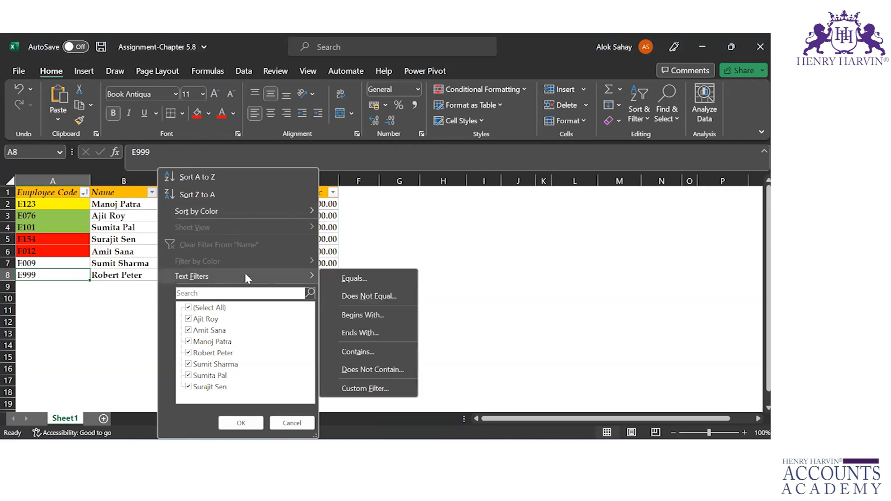
{"action": "left_click", "coordinate": [213, 182]}
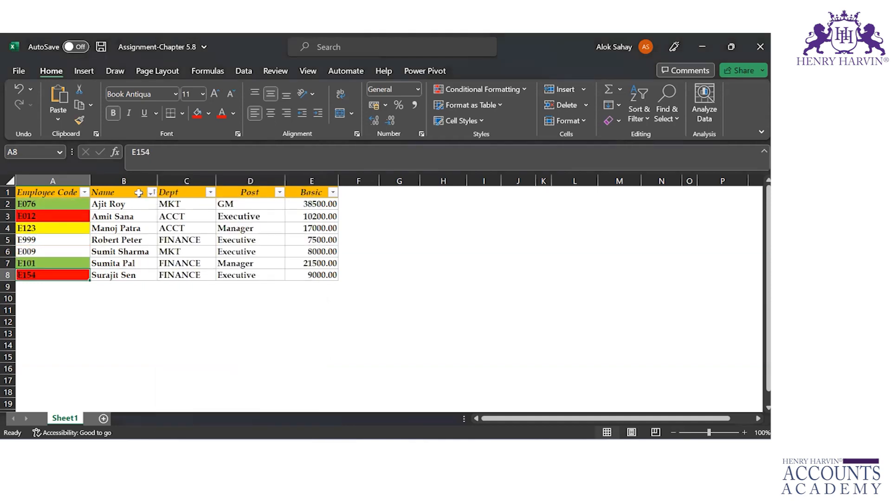
{"action": "left_click", "coordinate": [151, 192]}
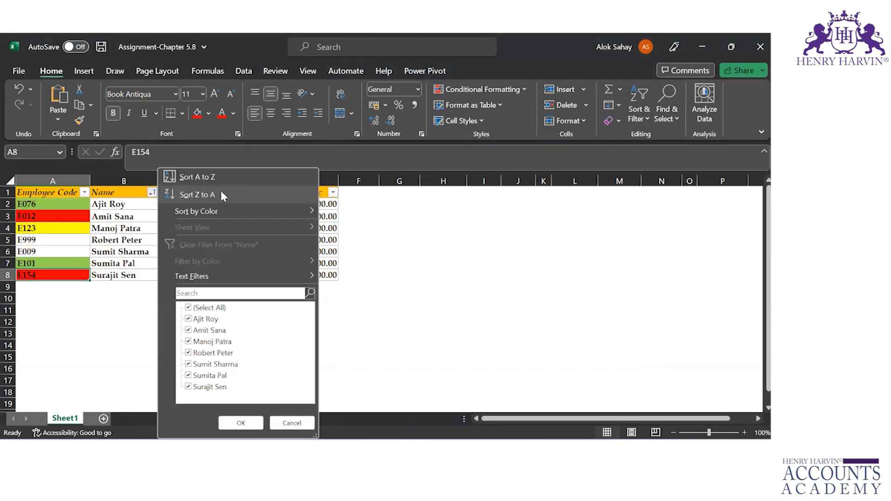
{"action": "left_click", "coordinate": [221, 194]}
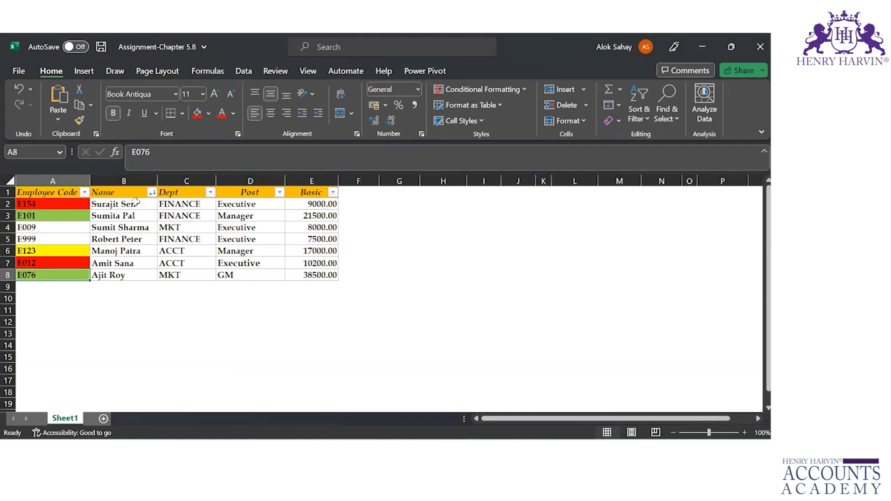
- Start a custom sort for the whole employee table in A1:E8 and add a second sort level
{"action": "left_click", "coordinate": [23, 199]}
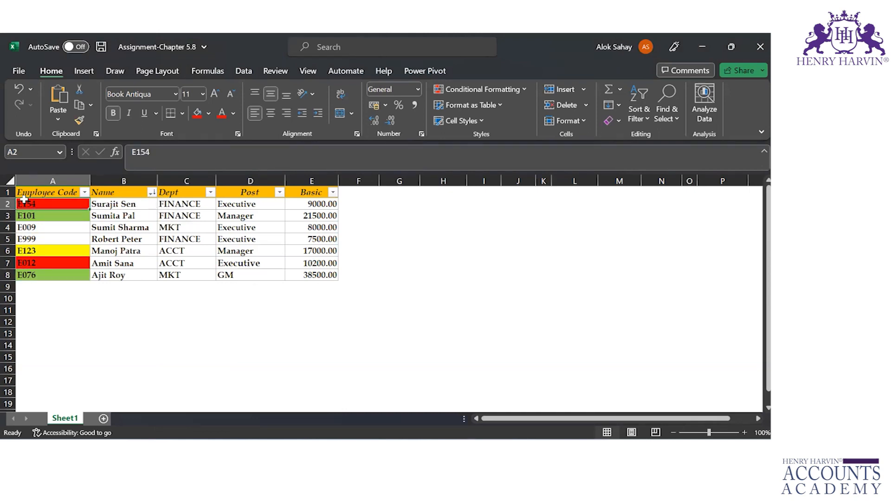
{"action": "left_click_drag", "start_coordinate": [28, 192], "coordinate": [339, 278]}
{"action": "left_click", "coordinate": [639, 109]}
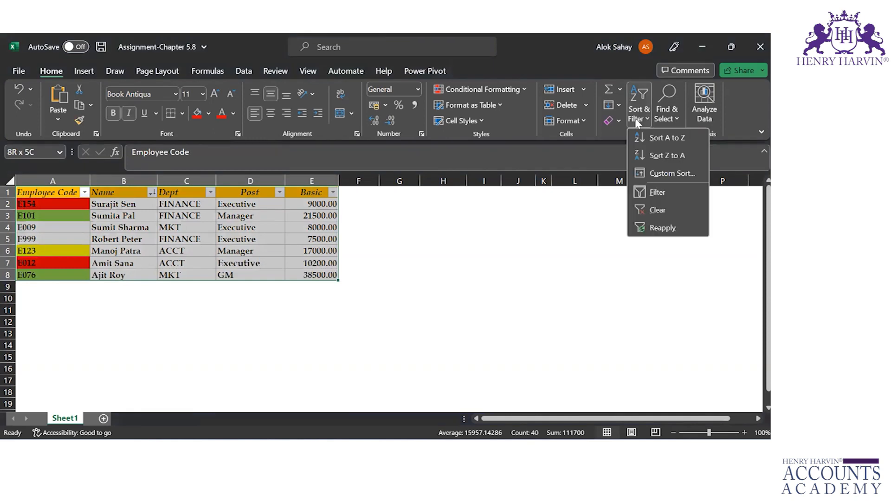
{"action": "left_click", "coordinate": [657, 172]}
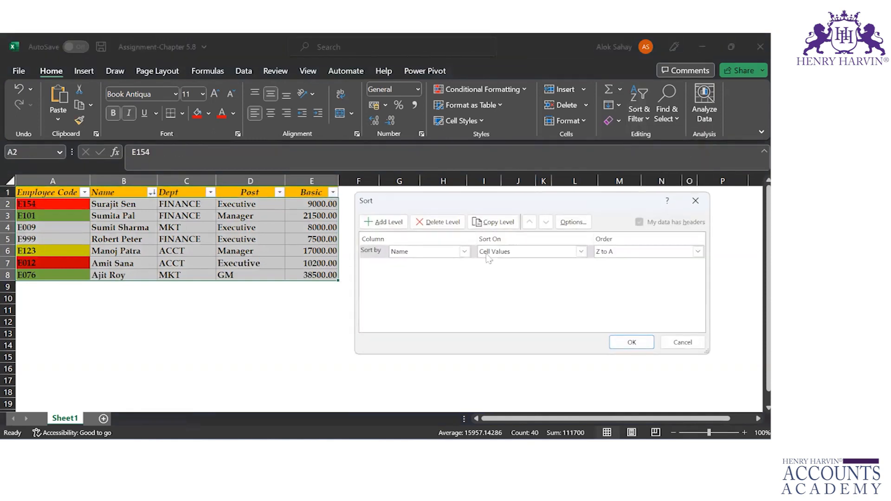
{"action": "left_click", "coordinate": [580, 252]}
{"action": "left_click", "coordinate": [578, 254]}
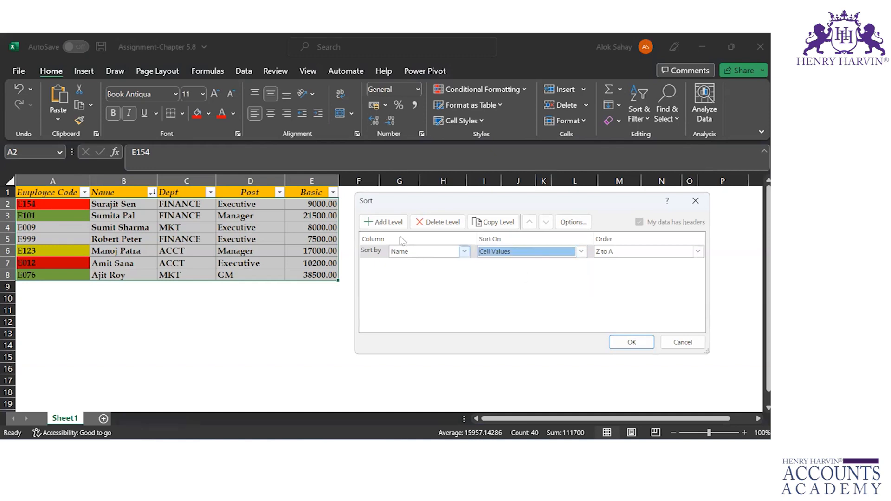
{"action": "left_click", "coordinate": [383, 222]}
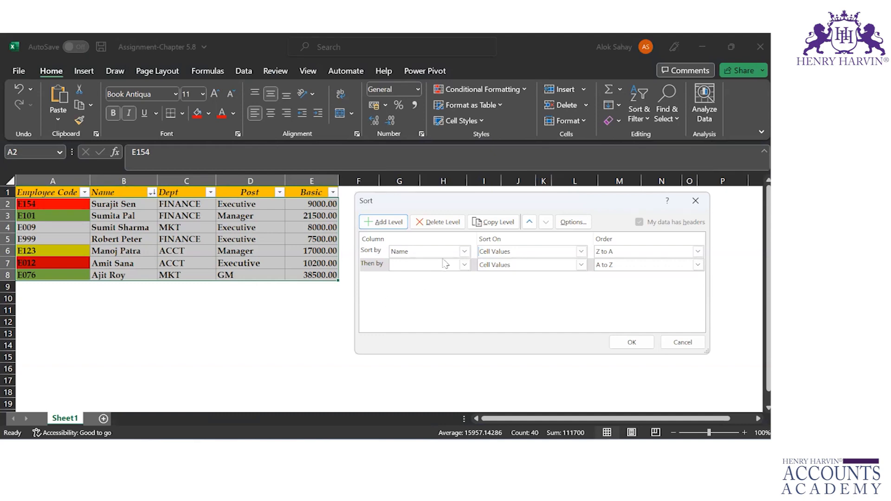
- Sort the employee table by Dept from A to Z and then by Name from A to Z
{"action": "left_click", "coordinate": [464, 252]}
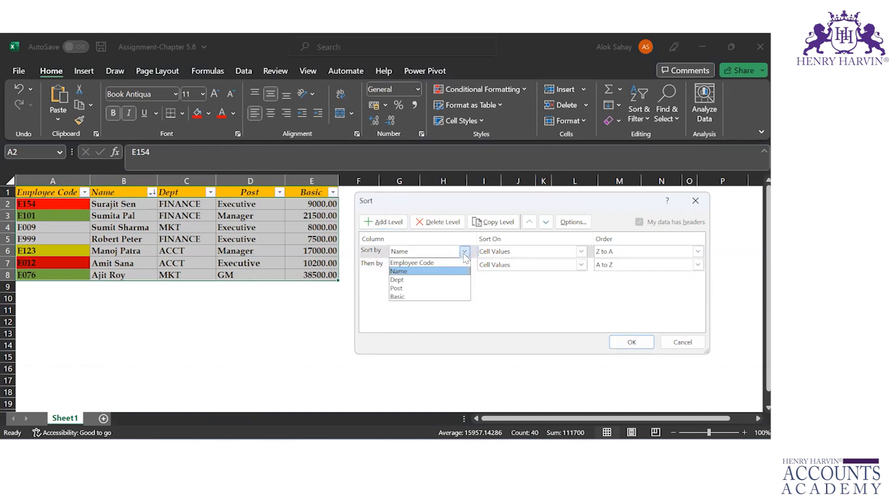
{"action": "left_click", "coordinate": [418, 280]}
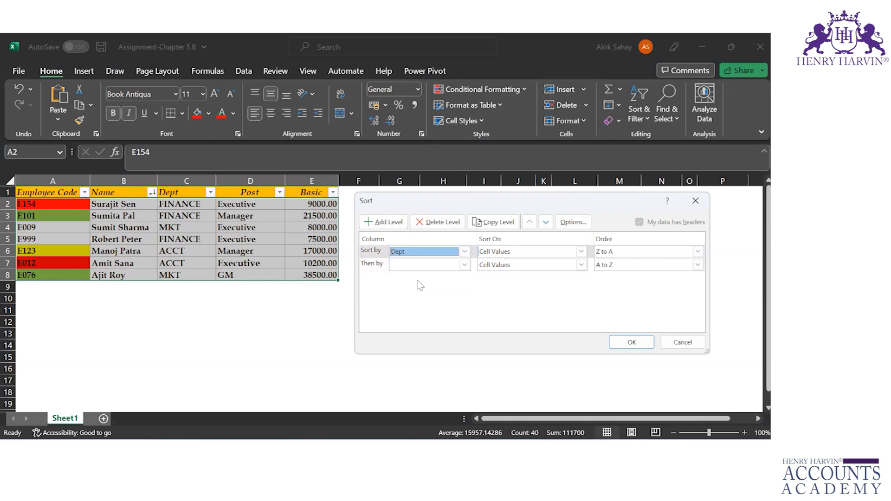
{"action": "left_click", "coordinate": [464, 265]}
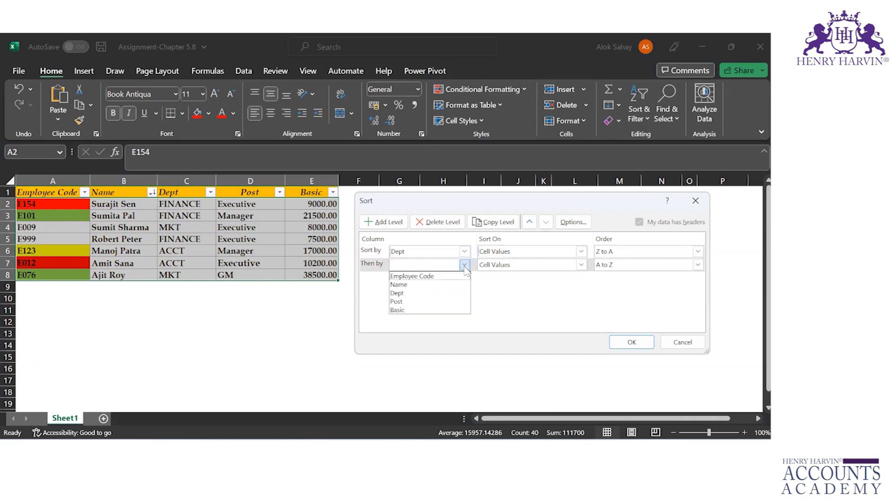
{"action": "left_click", "coordinate": [421, 285]}
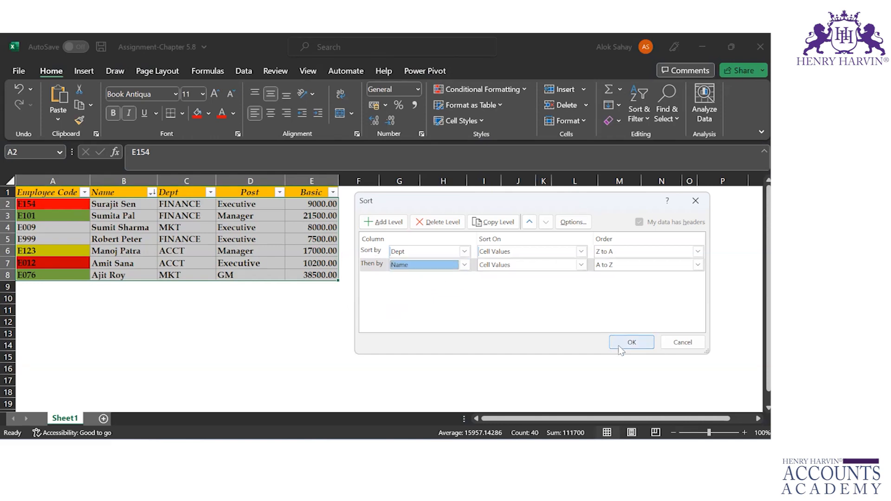
{"action": "left_click", "coordinate": [697, 252]}
{"action": "left_click", "coordinate": [667, 259]}
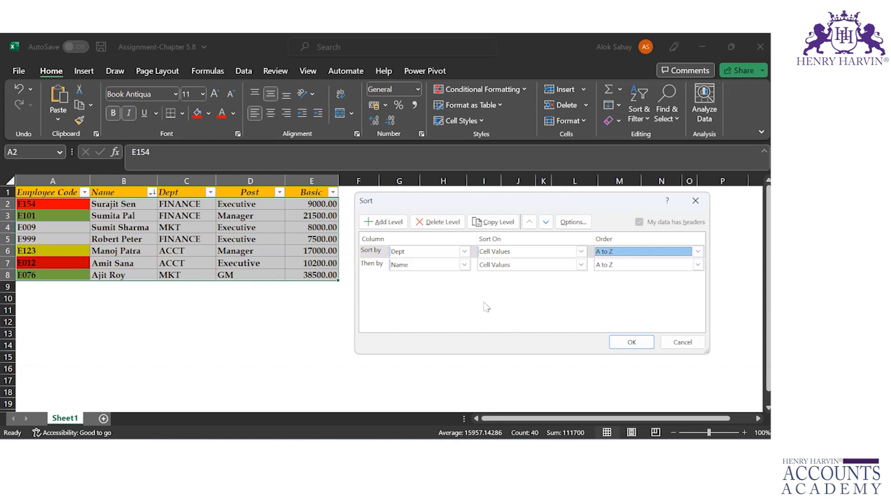
{"action": "left_click", "coordinate": [621, 343]}
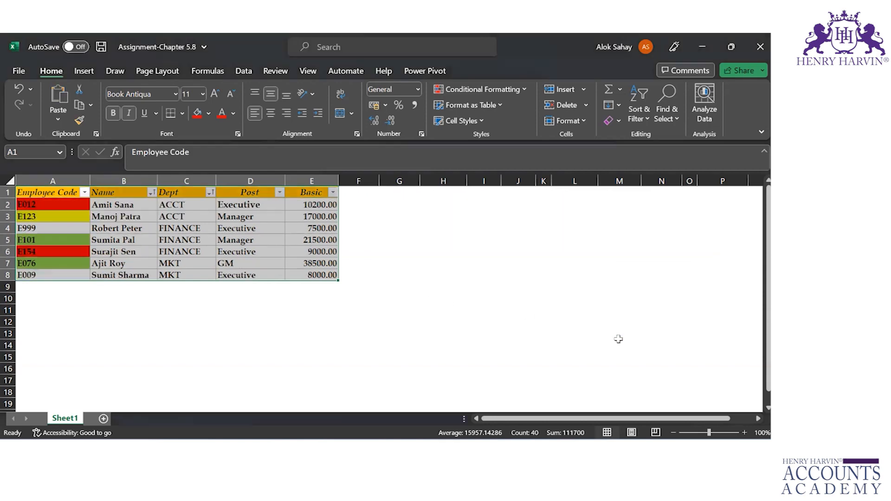
- Examine the sorted rows, comparing the order of names within the ACCT and FINANCE departments
{"action": "left_click", "coordinate": [186, 216]}
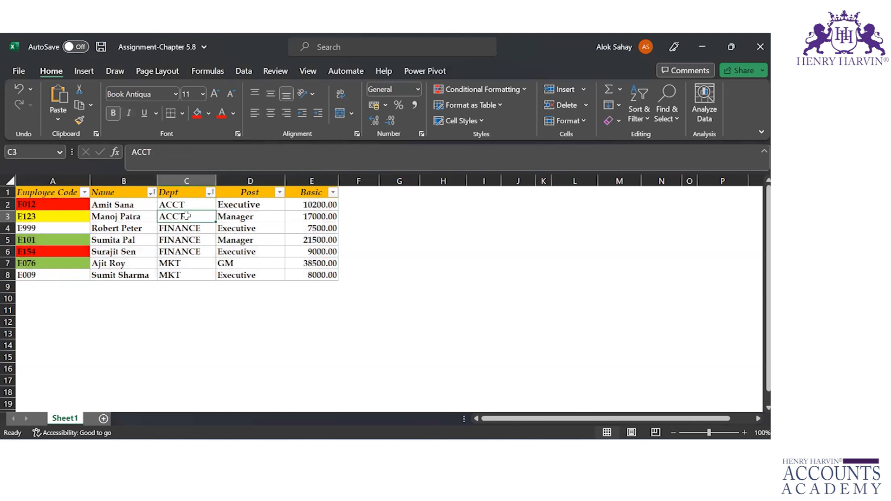
{"action": "key", "text": "Left"}
{"action": "key", "text": "Up"}
{"action": "key", "text": "Down"}
{"action": "key", "text": "Up"}
{"action": "key", "text": "Down"}
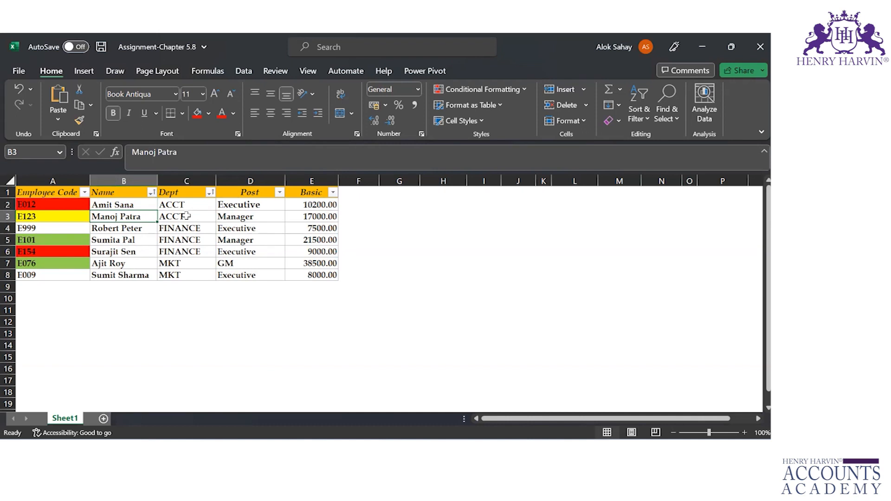
{"action": "key", "text": "Right"}
{"action": "key", "text": "Down"}
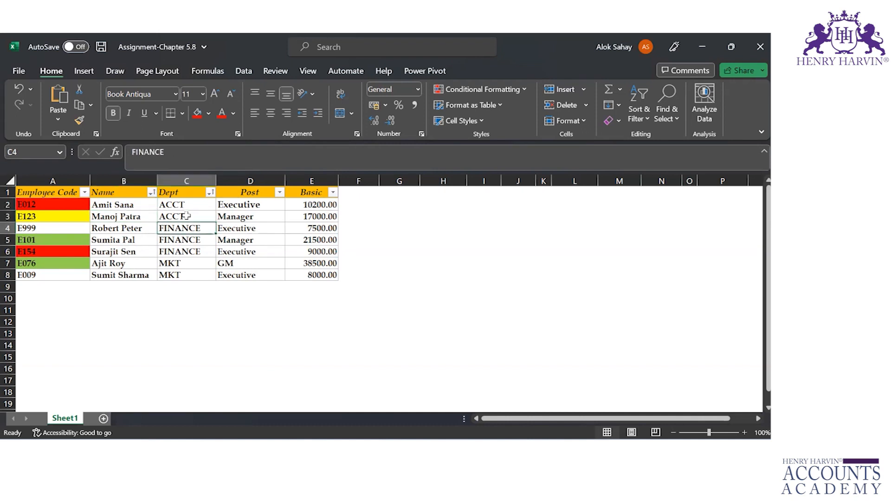
{"action": "key", "text": "Down"}
{"action": "key", "text": "Down"}
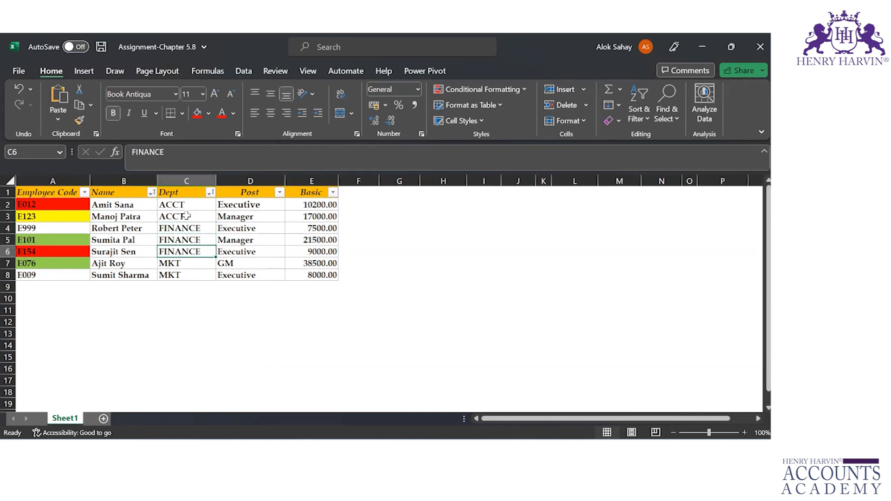
{"action": "key", "text": "Left"}
{"action": "key", "text": "Up"}
{"action": "key", "text": "Up"}
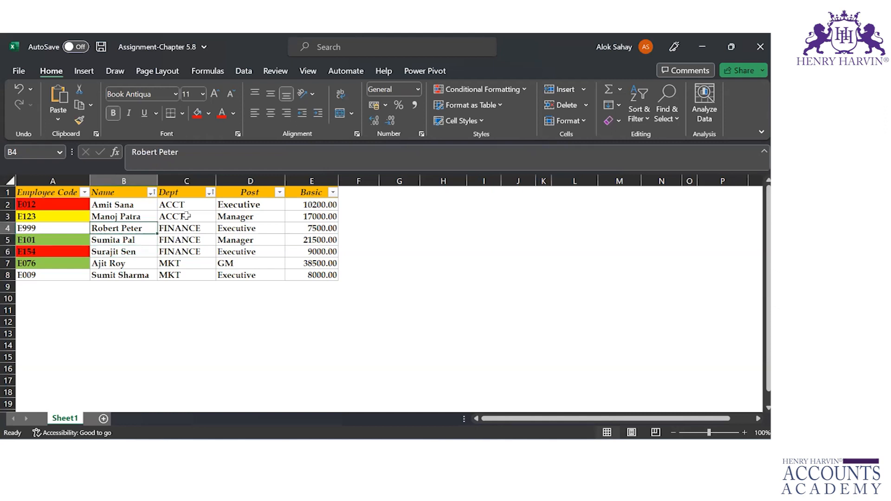
{"action": "key", "text": "Down"}
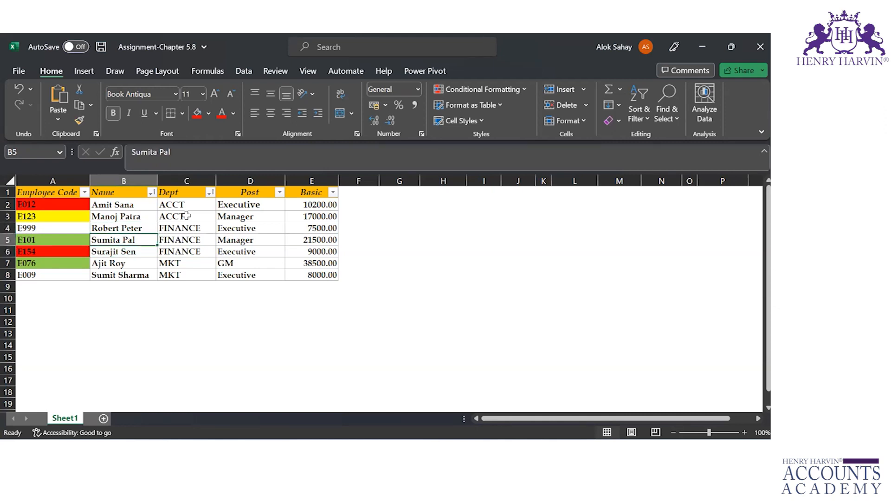
{"action": "key", "text": "Down"}
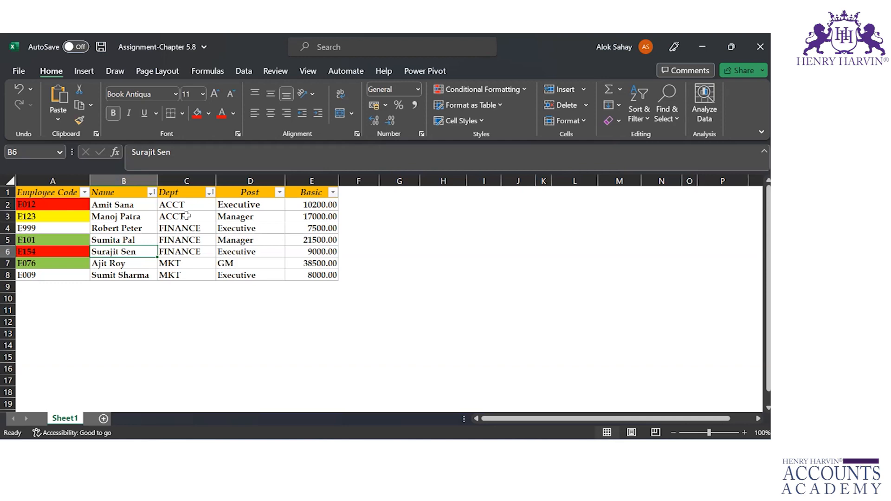
- Check the sorting topics on the Table of Contents slide in PowerPoint, and return to the employee table in Excel
{"action": "key", "text": "alt+Tab"}
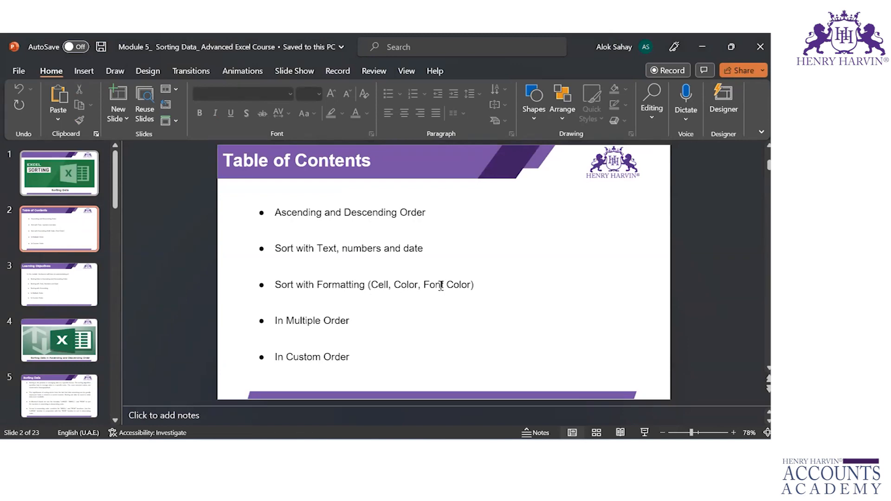
{"action": "key", "text": "alt+Tab"}
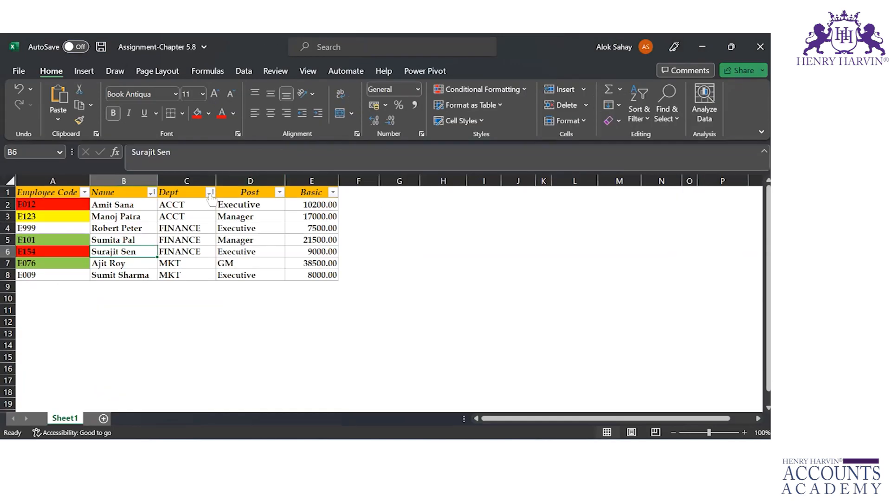
{"action": "left_click", "coordinate": [210, 192]}
{"action": "left_click", "coordinate": [32, 207]}
- Set the font color of the names in cells B2 and B4 to red
{"action": "left_click", "coordinate": [135, 205]}
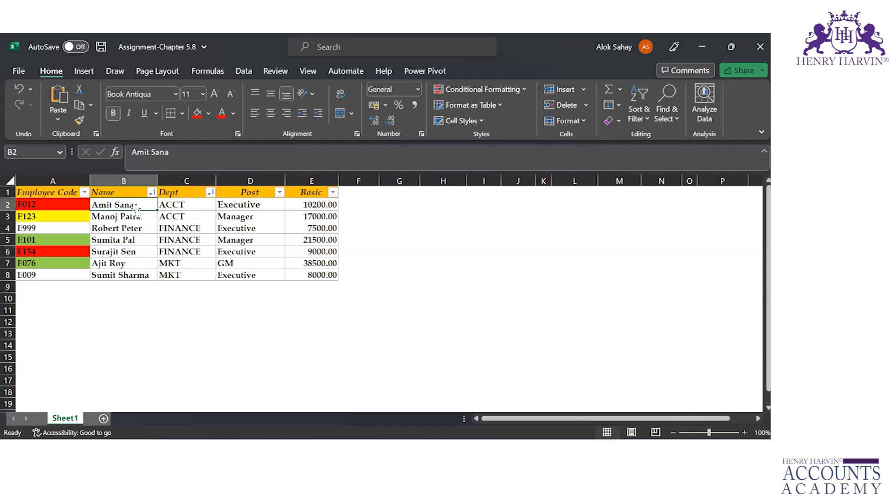
{"action": "left_click", "coordinate": [221, 113]}
{"action": "key", "text": "Down"}
{"action": "key", "text": "Down"}
{"action": "left_click", "coordinate": [222, 112]}
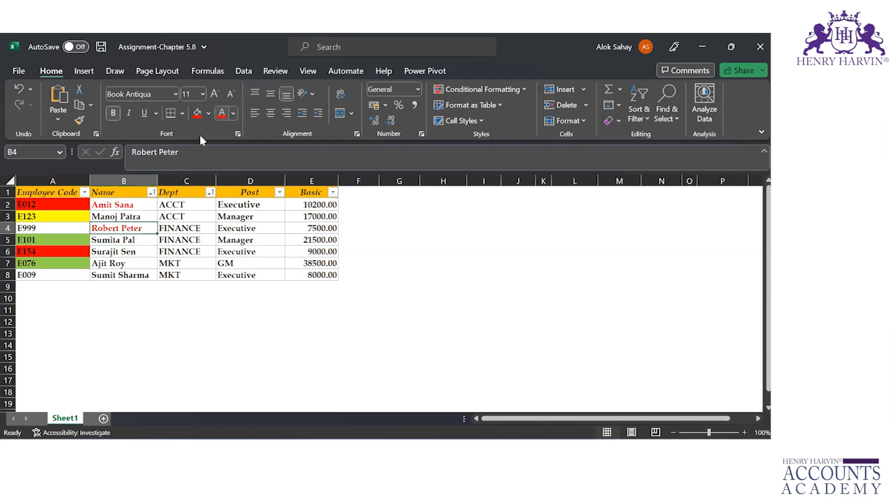
- Review which color sort options the Name column offers, without applying a sort
{"action": "left_click", "coordinate": [151, 192]}
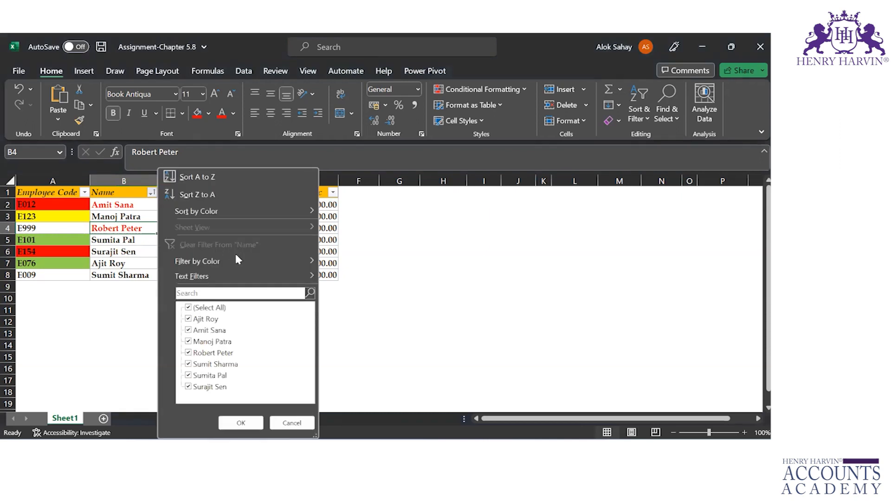
{"action": "mouse_move", "coordinate": [299, 212]}
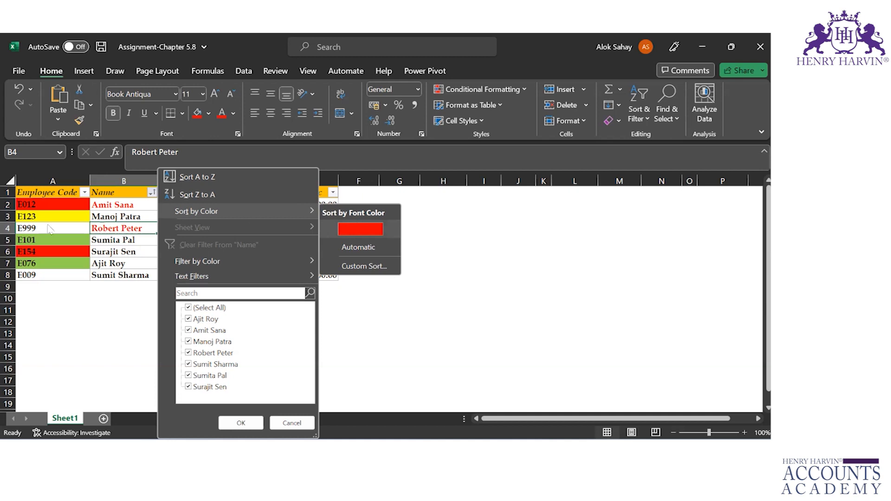
{"action": "left_click", "coordinate": [125, 214]}
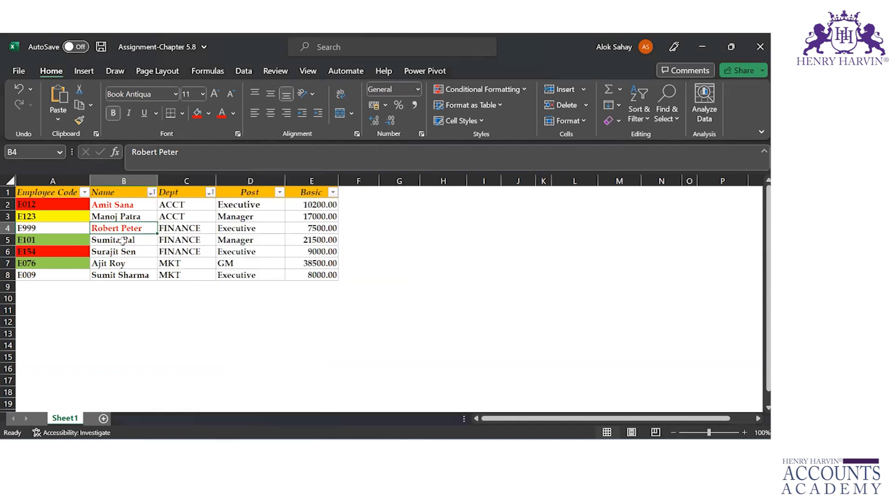
{"action": "left_click", "coordinate": [123, 241]}
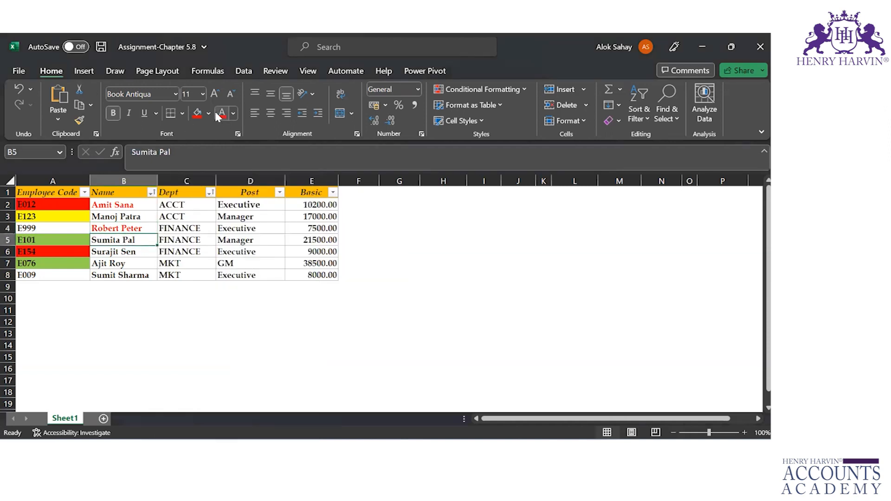
{"action": "left_click", "coordinate": [152, 194]}
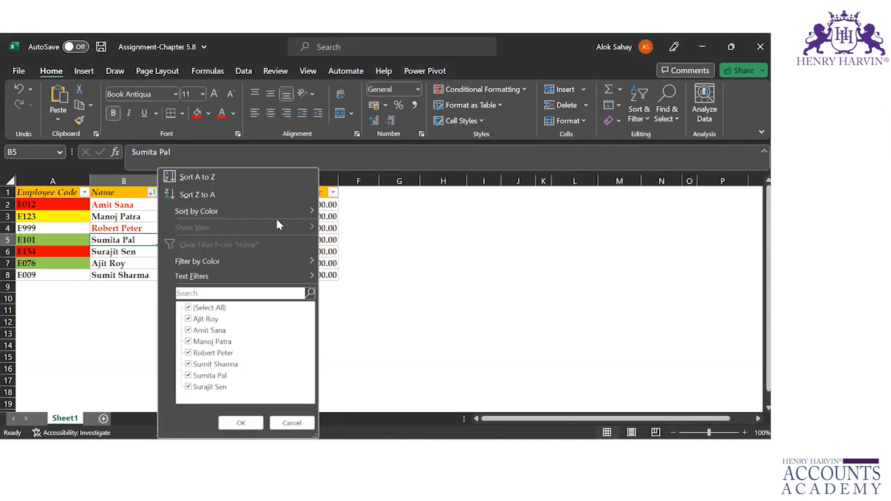
{"action": "mouse_move", "coordinate": [291, 212]}
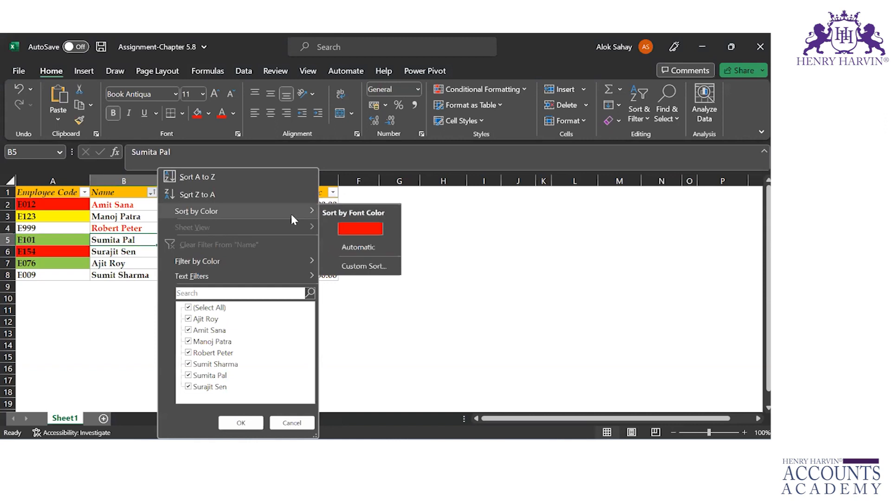
{"action": "left_click", "coordinate": [109, 250]}
- Fill the name cell B5 with red and the name cell B8 with gray
{"action": "left_click", "coordinate": [113, 246]}
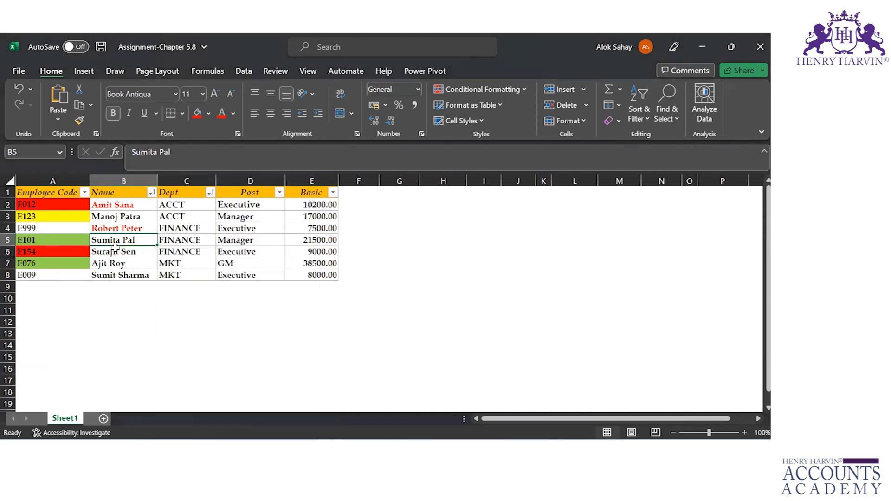
{"action": "left_click", "coordinate": [198, 115]}
{"action": "left_click", "coordinate": [126, 274]}
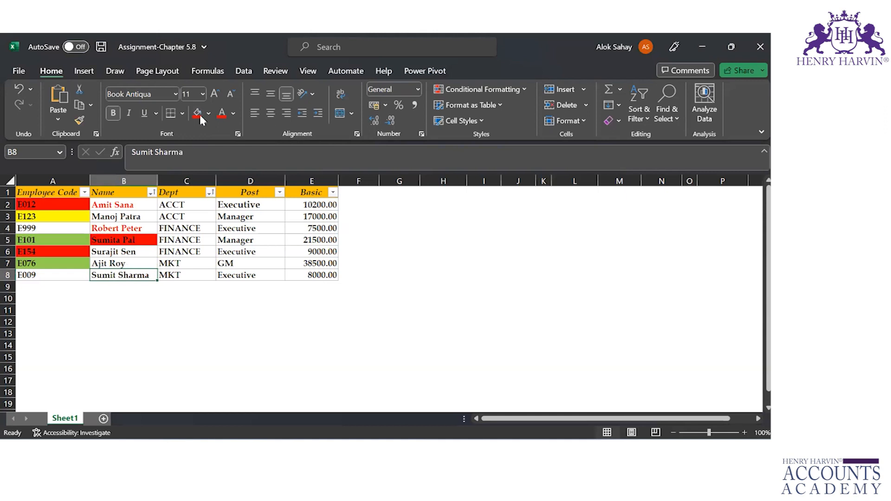
{"action": "left_click", "coordinate": [208, 114]}
{"action": "left_click", "coordinate": [200, 167]}
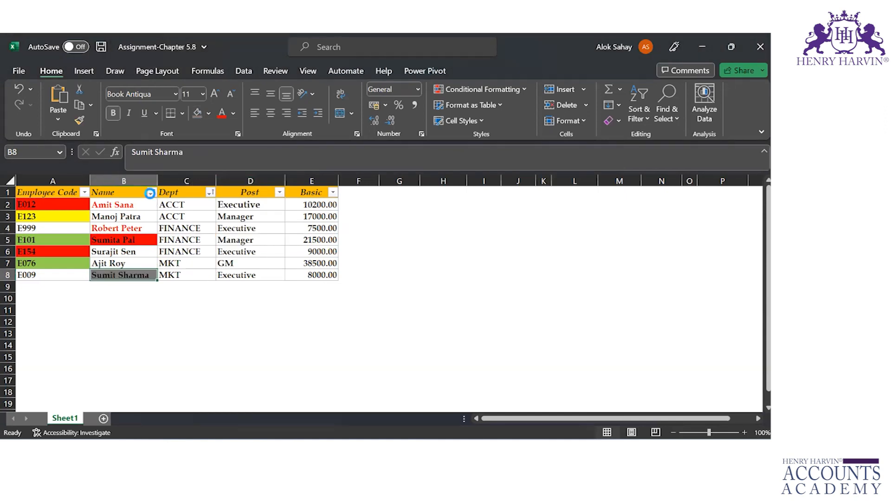
- Review the Name column's cell color and font color sort options, and set the font color of B6 to light green
{"action": "left_click", "coordinate": [151, 192]}
{"action": "mouse_move", "coordinate": [283, 212]}
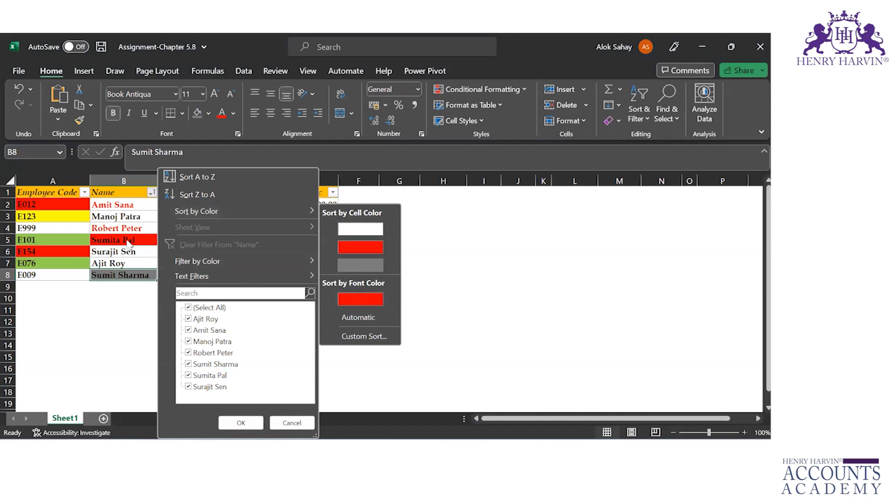
{"action": "left_click", "coordinate": [125, 254]}
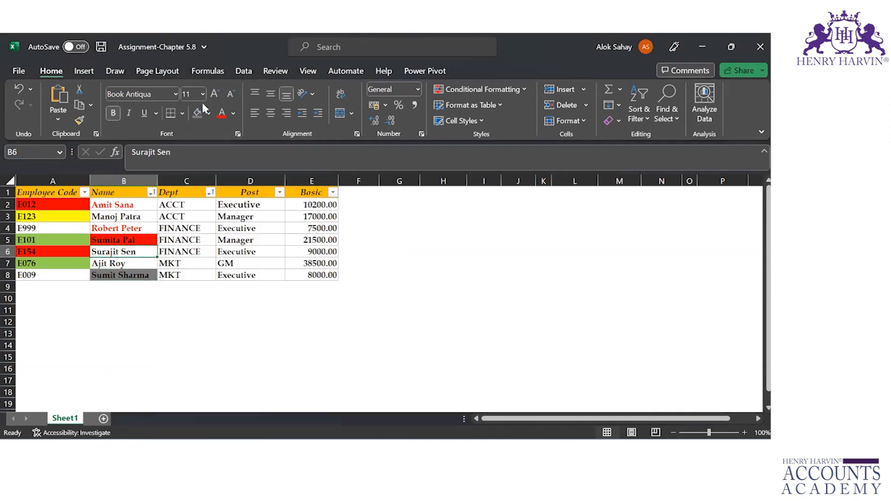
{"action": "left_click", "coordinate": [233, 114]}
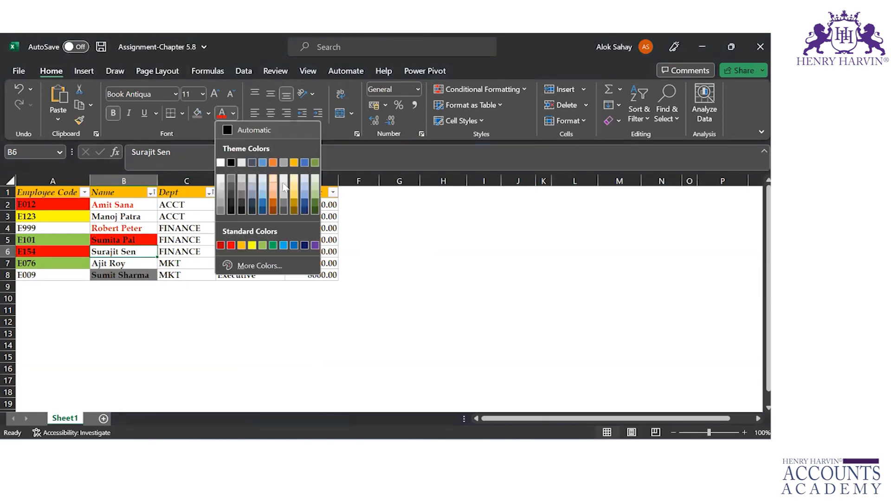
{"action": "left_click", "coordinate": [314, 200]}
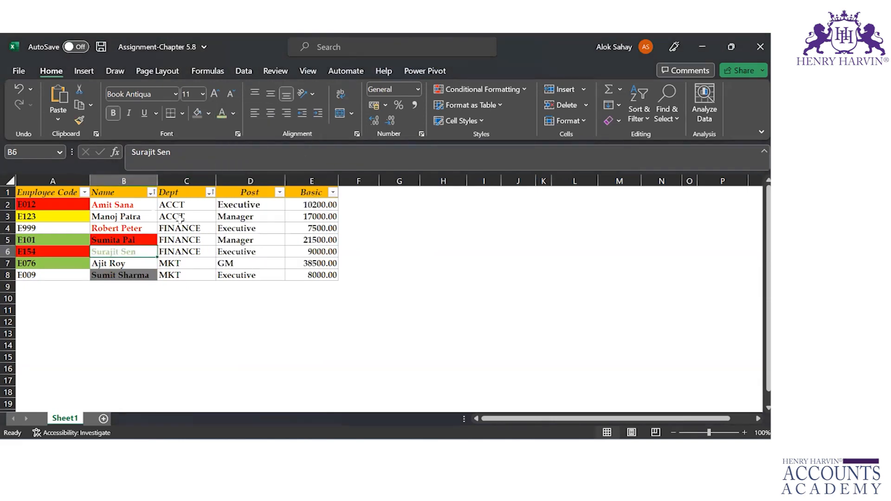
- Examine the Name column's options for sorting and filtering by cell color and font color
{"action": "left_click", "coordinate": [154, 195]}
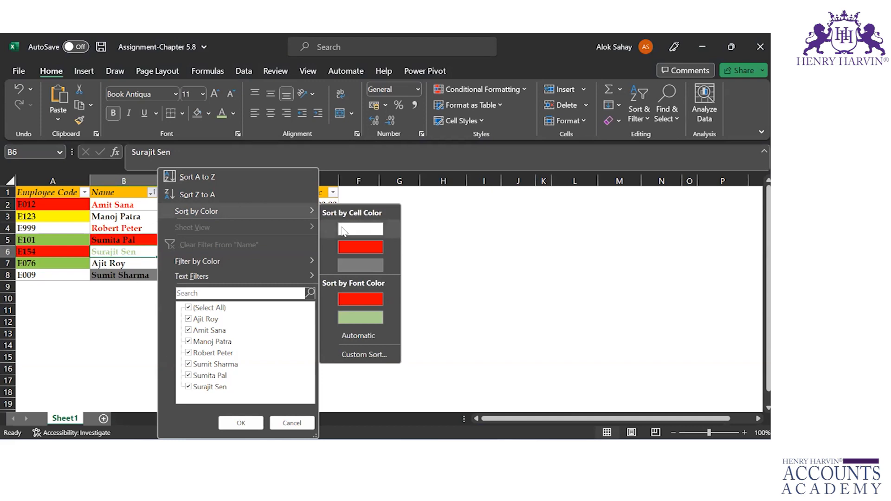
{"action": "mouse_move", "coordinate": [272, 258]}
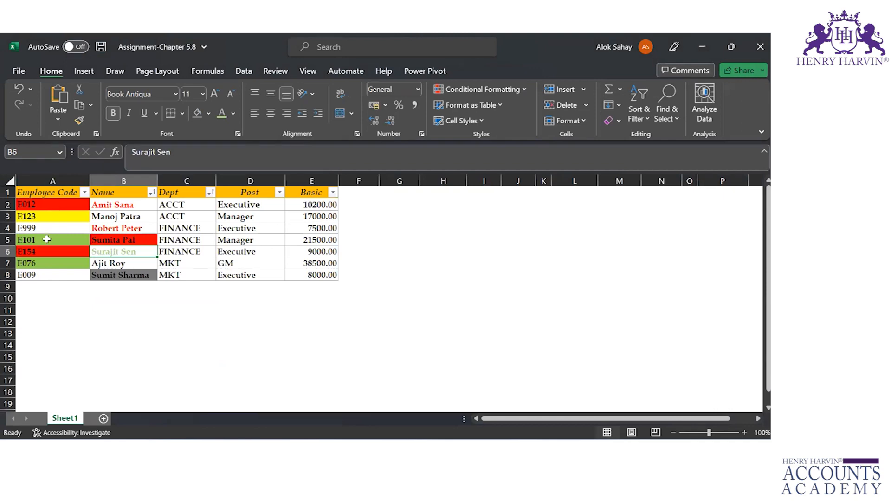
- Check the Table of Contents slide in PowerPoint, view the workbook's Sort & Filter commands in Excel, and return to the slide
{"action": "key", "text": "alt+Tab"}
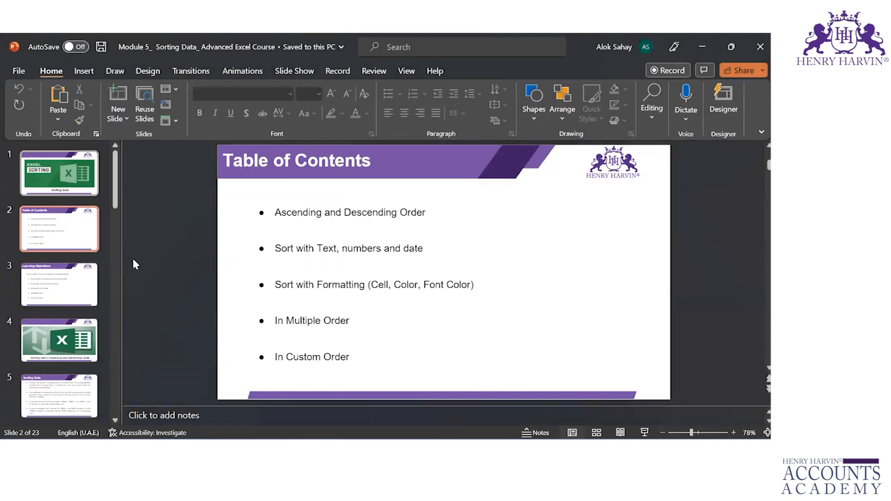
{"action": "key", "text": "alt+Tab"}
{"action": "left_click", "coordinate": [636, 117]}
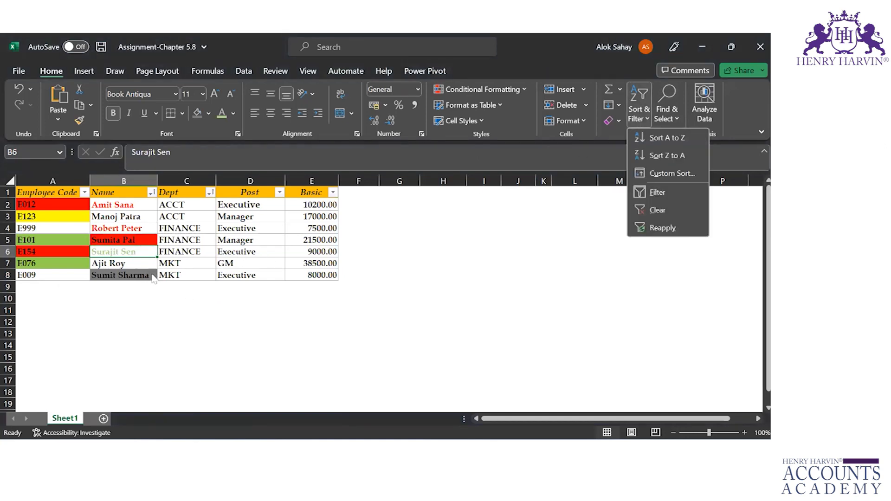
{"action": "key", "text": "alt+Tab"}
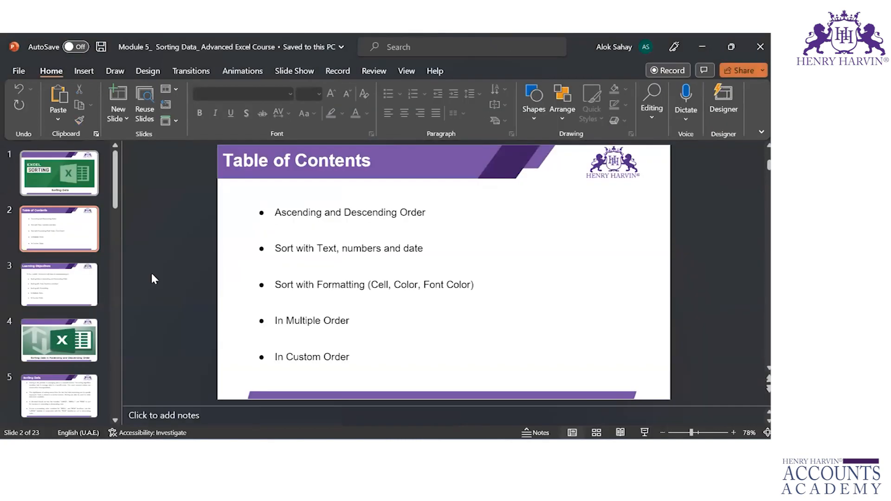
- Look through the sorting presentation's slides from the Table of Contents to Step 4 of creating a custom list
{"action": "scroll", "coordinate": [154, 279], "scroll_direction": "down", "scroll_amount": 4}
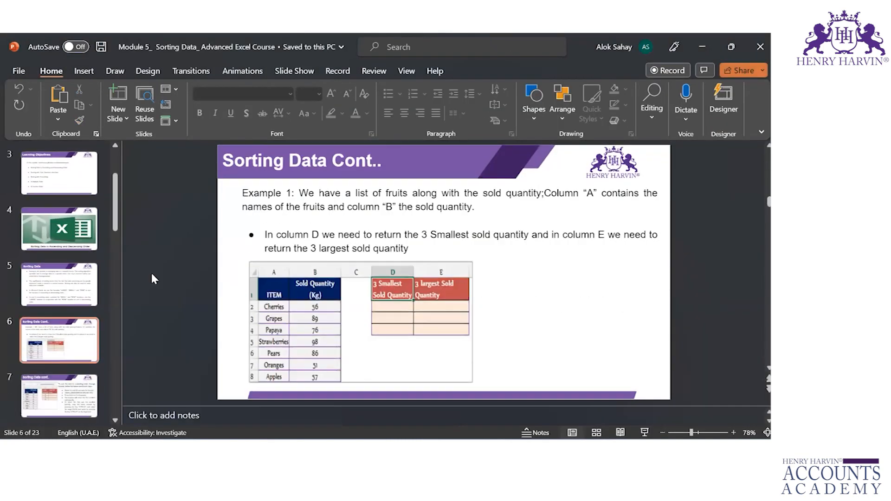
{"action": "scroll", "coordinate": [152, 274], "scroll_direction": "down", "scroll_amount": 3}
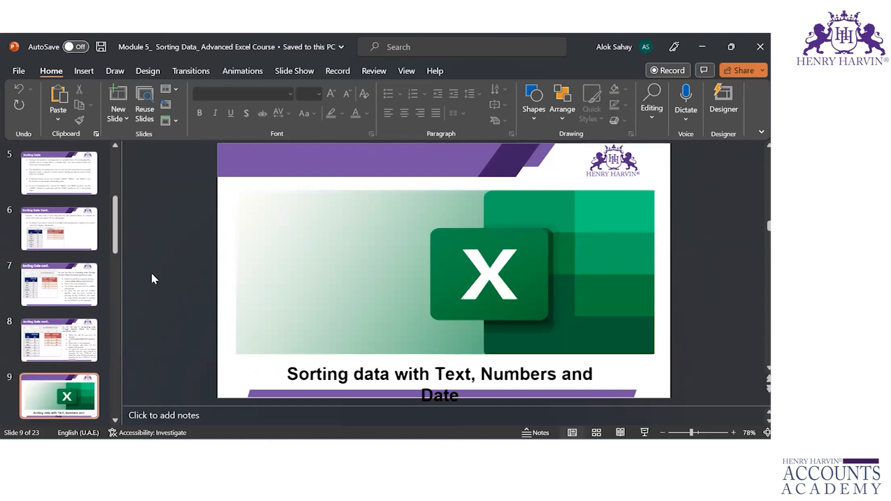
{"action": "scroll", "coordinate": [153, 277], "scroll_direction": "down", "scroll_amount": 5}
{"action": "scroll", "coordinate": [152, 277], "scroll_direction": "down", "scroll_amount": 4}
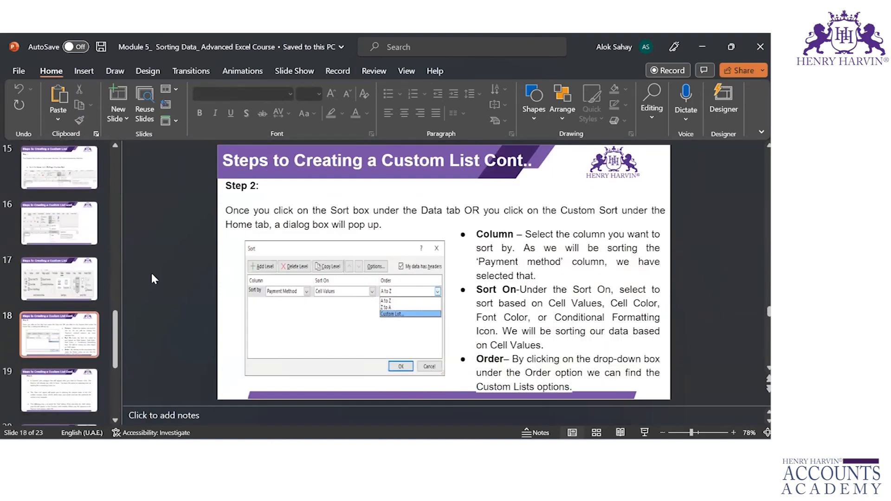
{"action": "scroll", "coordinate": [153, 276], "scroll_direction": "down", "scroll_amount": 3}
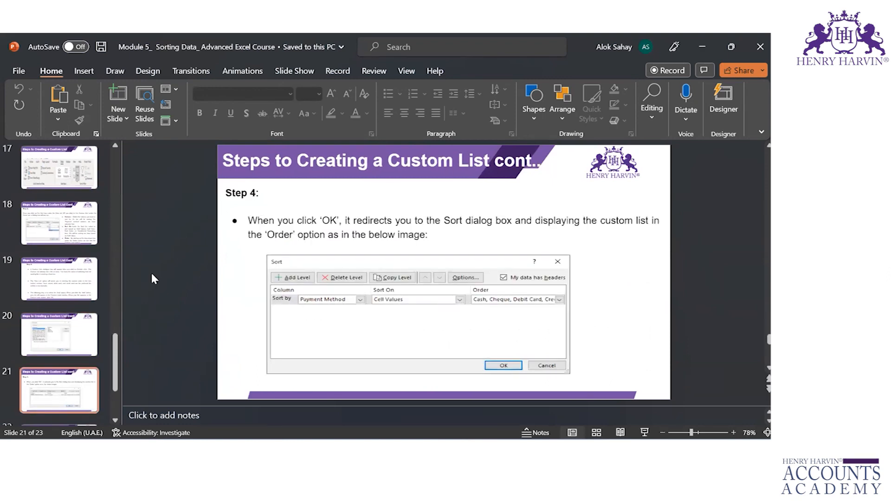
- Close the presentation, and close the Assignment-Chapter 5.8 workbook without saving its changes
{"action": "left_click", "coordinate": [757, 37]}
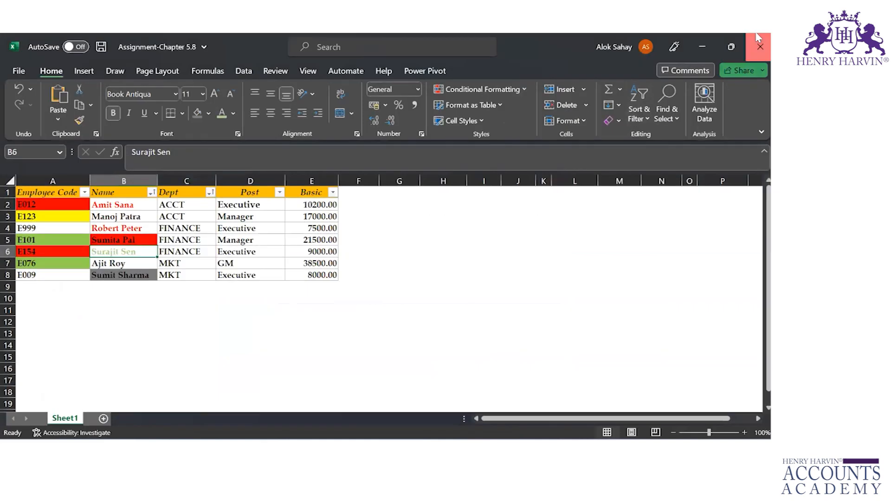
{"action": "left_click", "coordinate": [758, 37]}
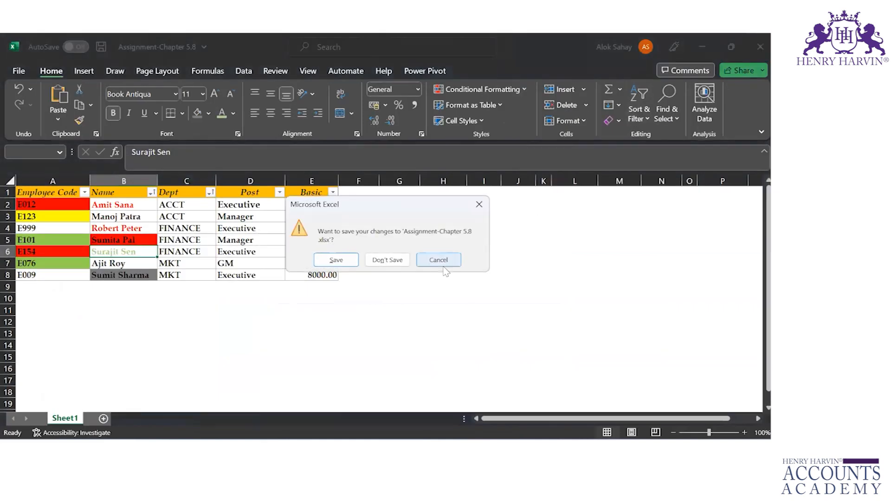
{"action": "left_click", "coordinate": [392, 261]}
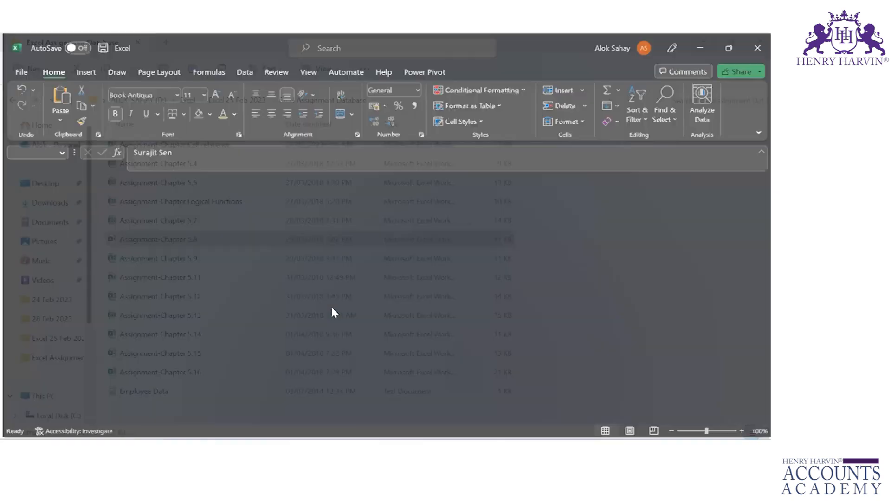
{"action": "key", "text": "alt+Tab"}
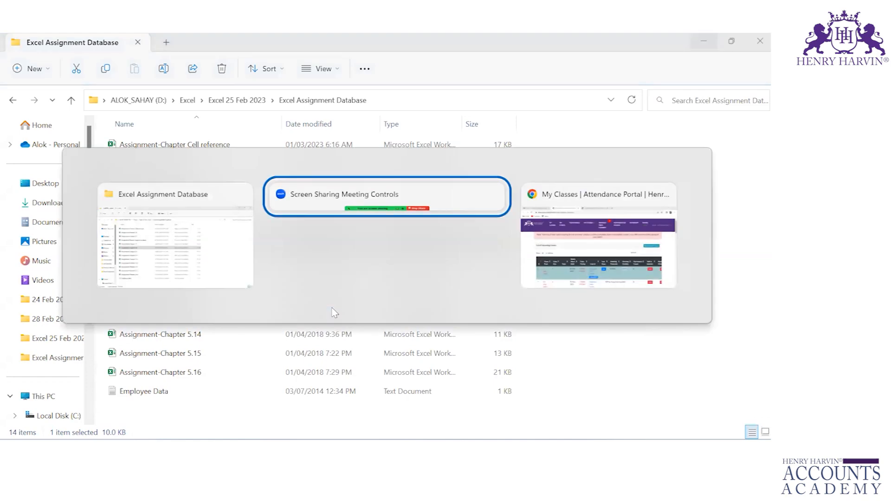